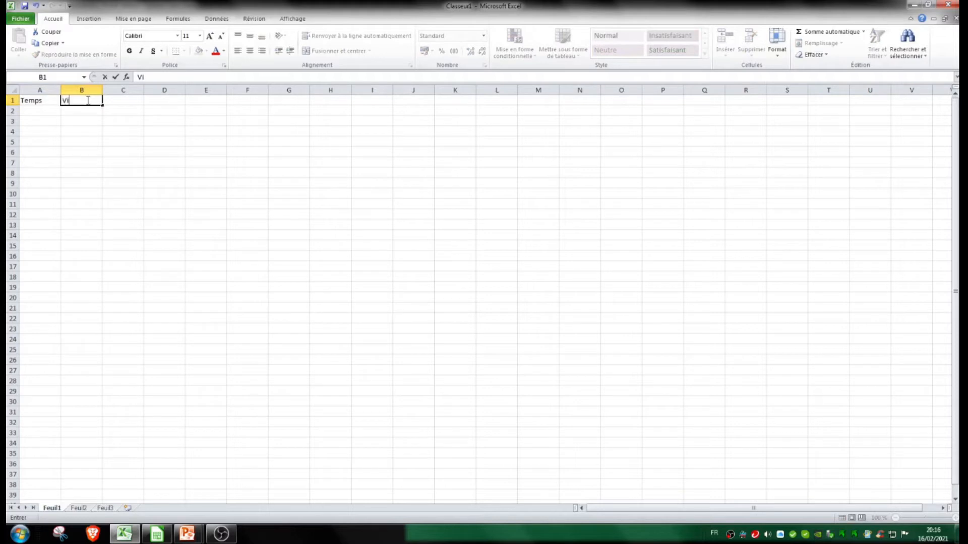
# Fill the Temps column with the values 0, 1, 2, 3, 4, 5 and 6 in cells A2 to A8
pyautogui.click(50, 111)
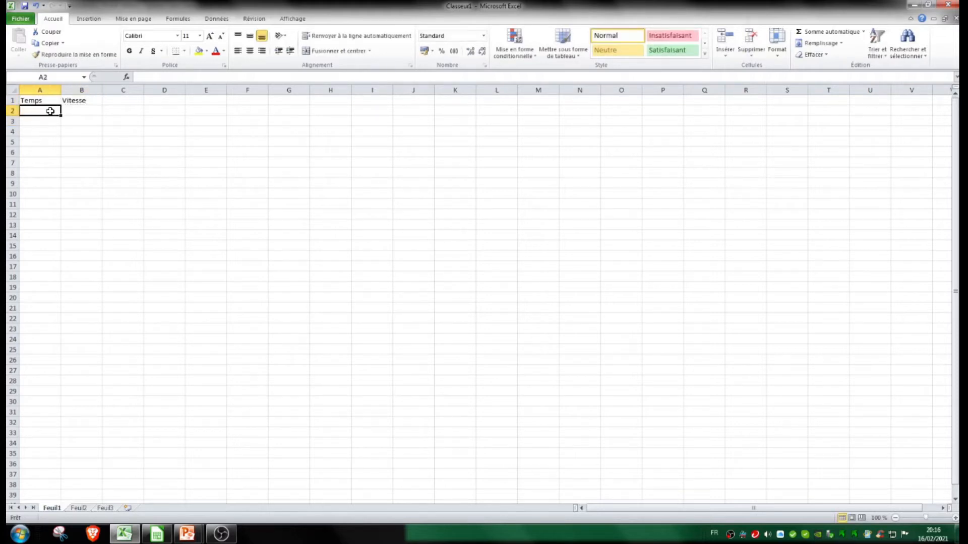
pyautogui.write('0')
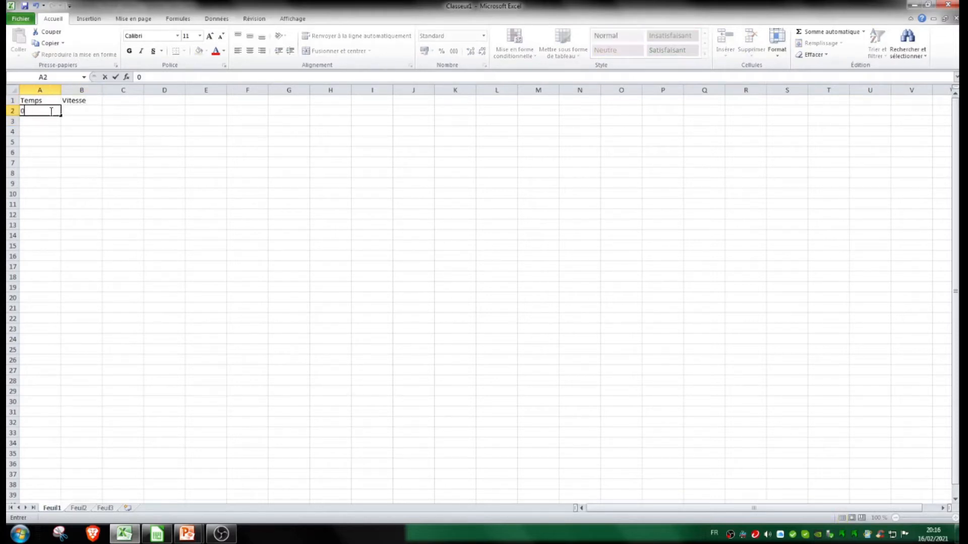
pyautogui.press('Return')
pyautogui.write('2')
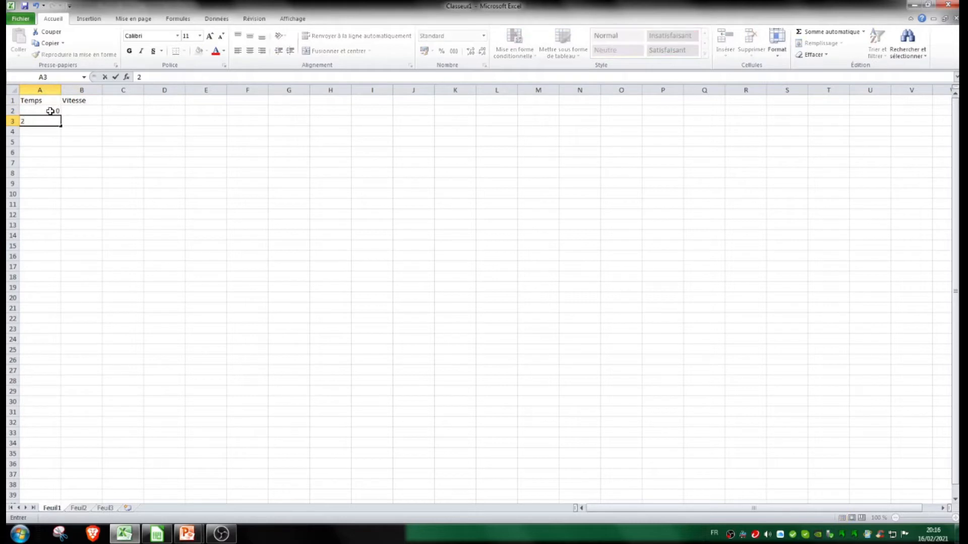
pyautogui.write('1')
pyautogui.press('Return')
pyautogui.write('2')
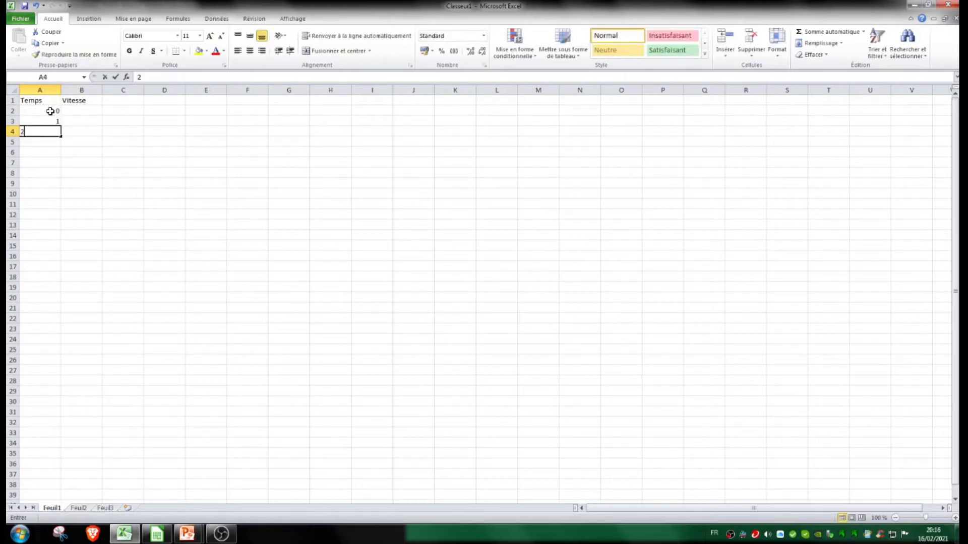
pyautogui.press('Return')
pyautogui.write('3')
pyautogui.press('Return')
pyautogui.write('4')
pyautogui.press('Return')
pyautogui.write('5')
pyautogui.press('Return')
pyautogui.write('6')
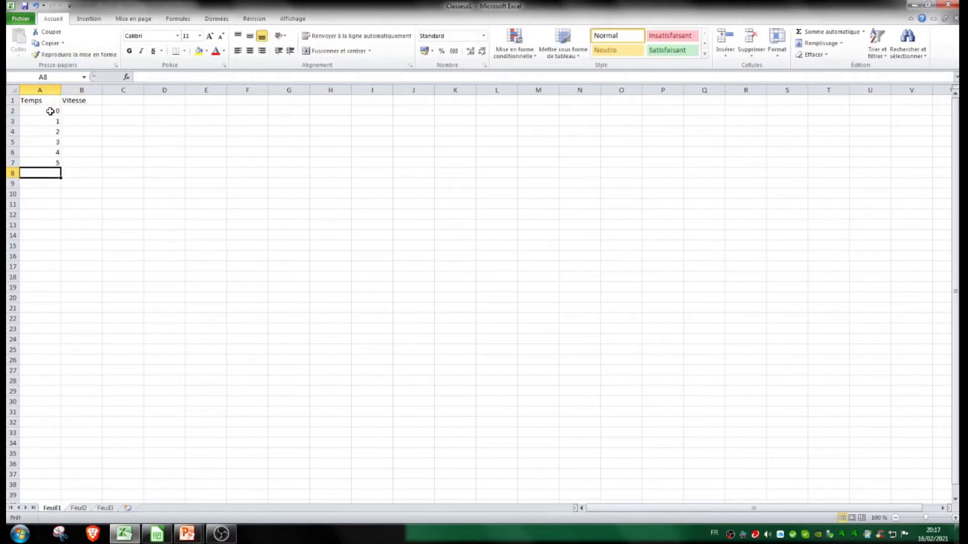
pyautogui.press('Return')
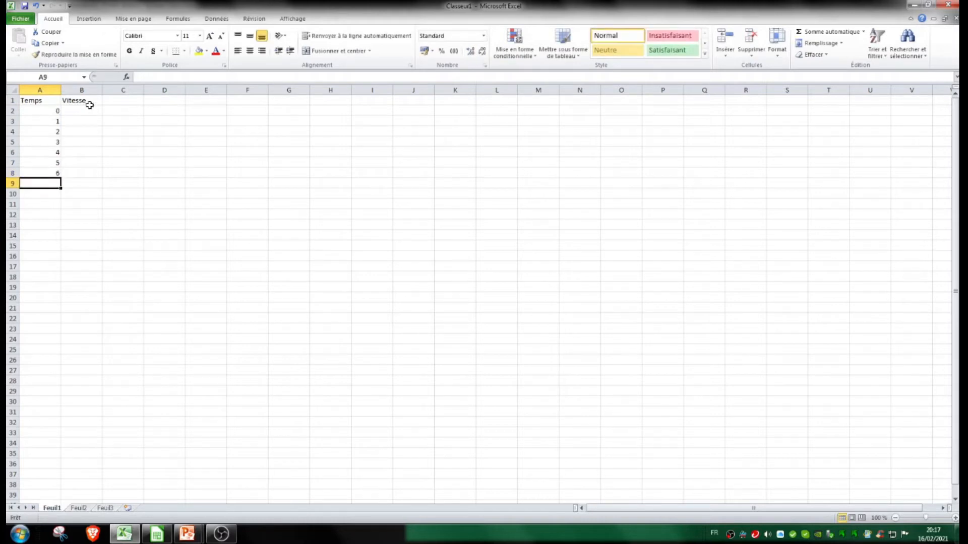
# Fill the Vitesse column with the values 0, 2, 4, 6, 8, 10 and 12 in cells B2 to B8
pyautogui.click(89, 109)
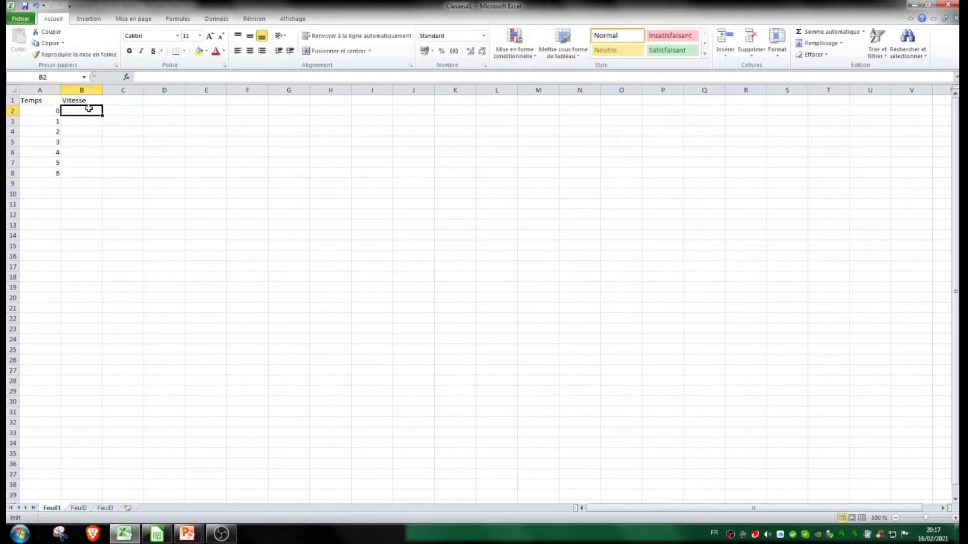
pyautogui.write('0')
pyautogui.click(95, 114)
pyautogui.click(94, 122)
pyautogui.write('2')
pyautogui.press('Return')
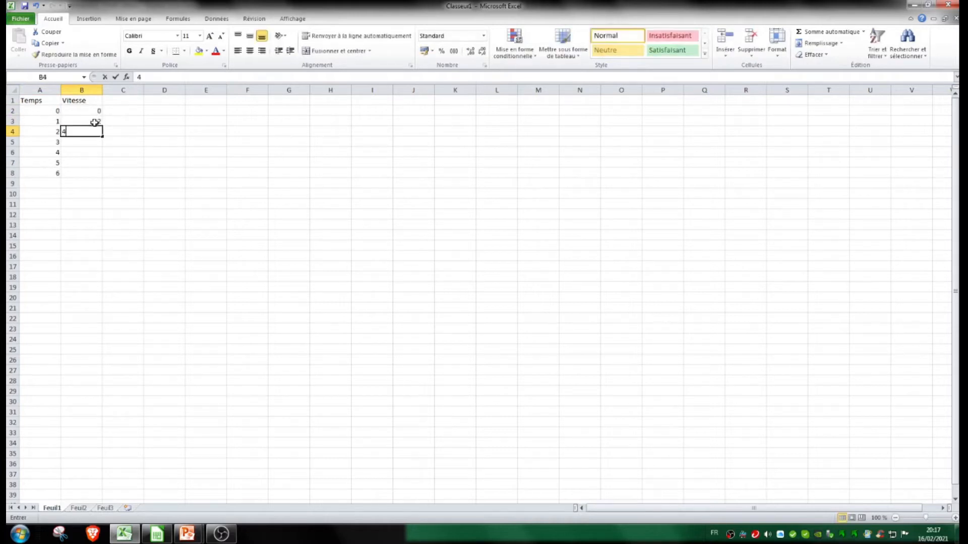
pyautogui.write('4')
pyautogui.press('Return')
pyautogui.write('5')
pyautogui.press('Return')
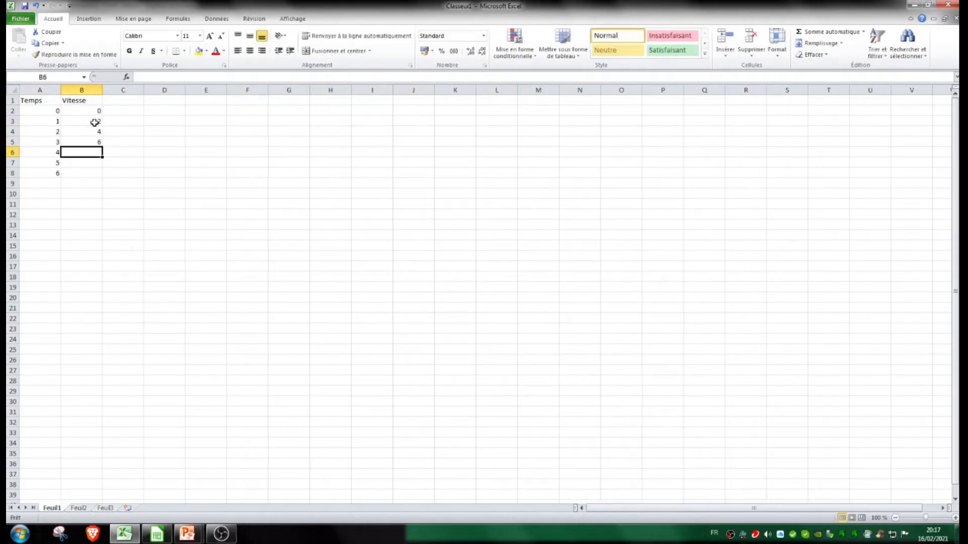
pyautogui.write('8')
pyautogui.press('Return')
pyautogui.write('10')
pyautogui.press('Return')
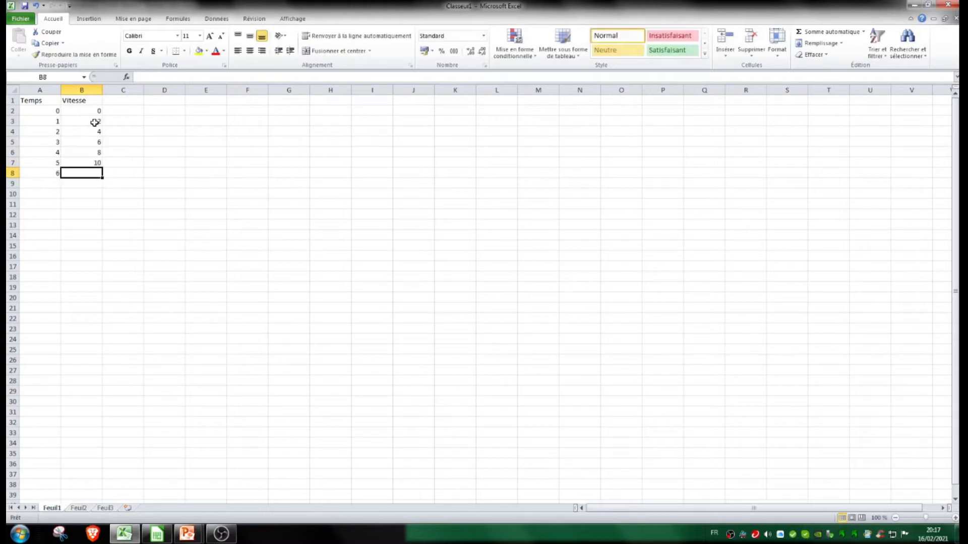
pyautogui.write('12')
pyautogui.press('Return')
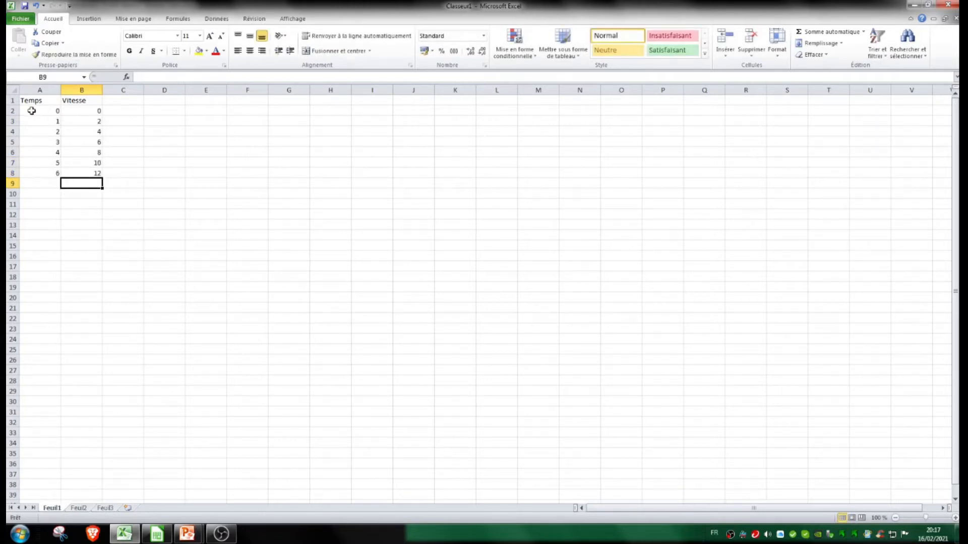
pyautogui.moveTo(32, 102); pyautogui.dragTo(49, 108)
pyautogui.click(35, 194)
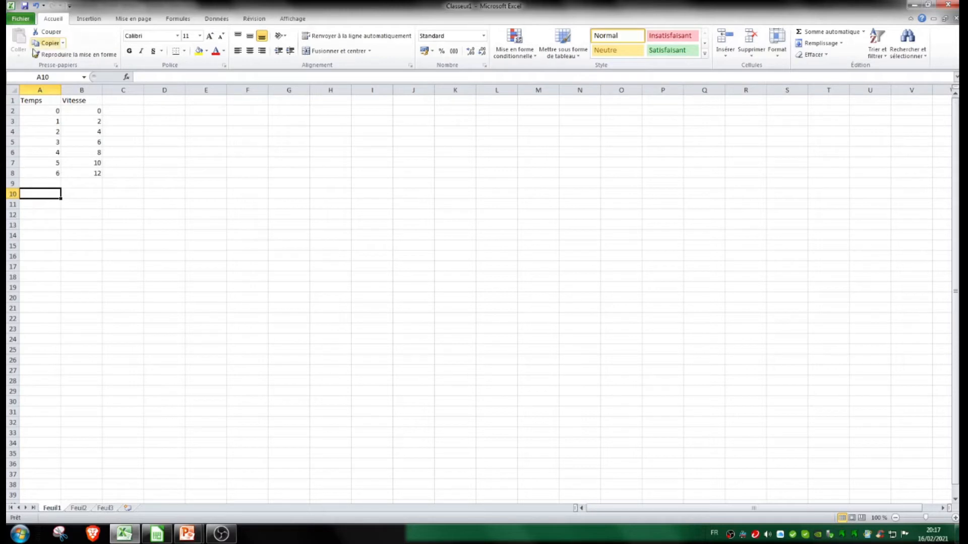
pyautogui.click(47, 76)
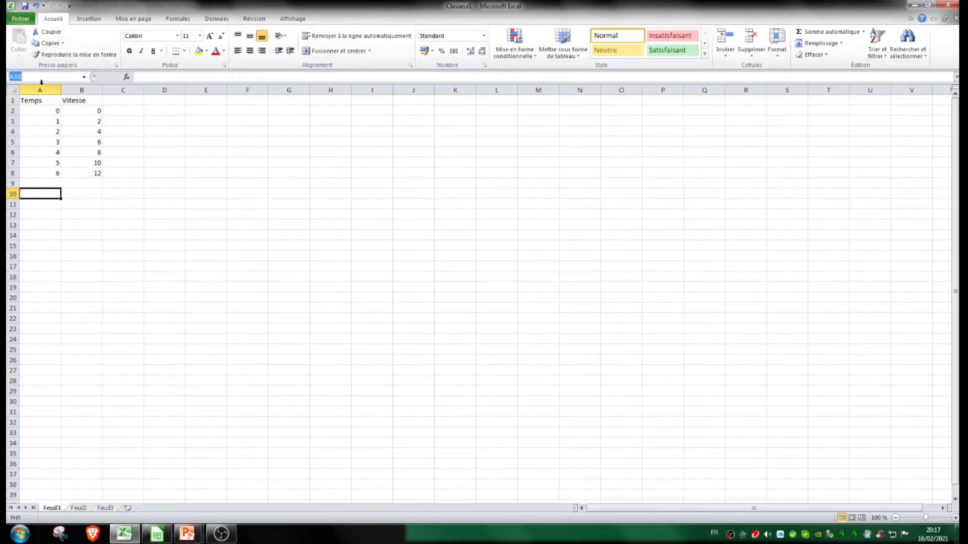
# Insert a markers-only scatter chart from the Temps and Vitesse data in A1:B8
pyautogui.moveTo(43, 101); pyautogui.dragTo(81, 169)
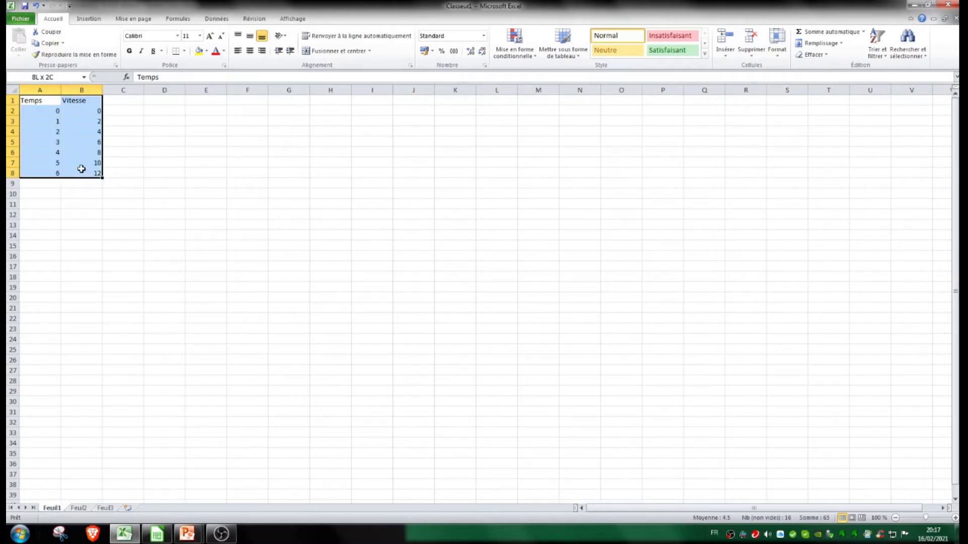
pyautogui.moveTo(81, 169); pyautogui.dragTo(81, 169)
pyautogui.click(83, 19)
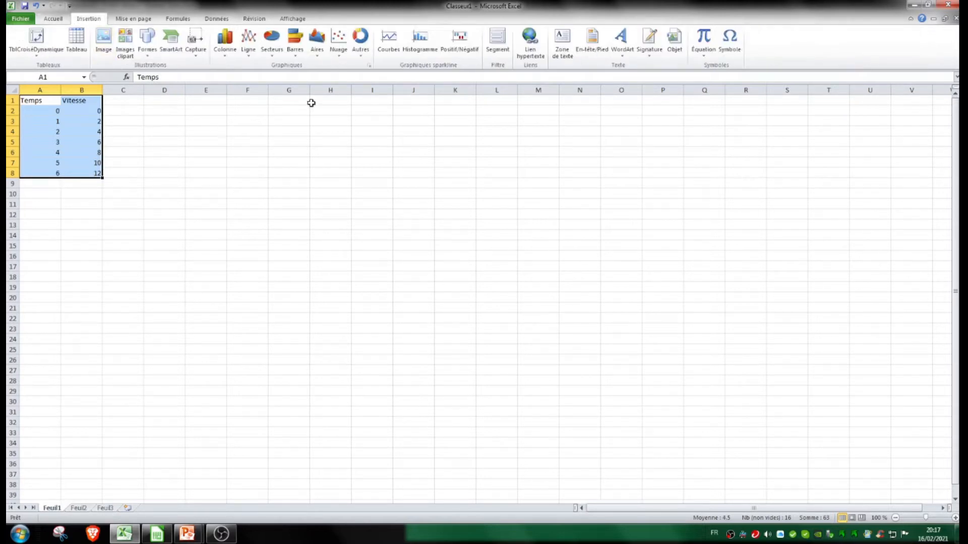
pyautogui.click(340, 50)
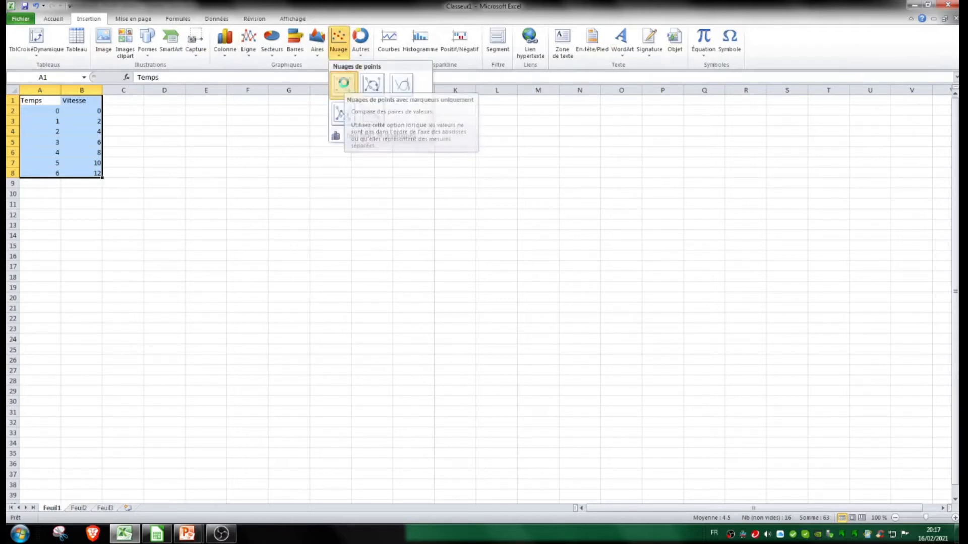
pyautogui.click(344, 86)
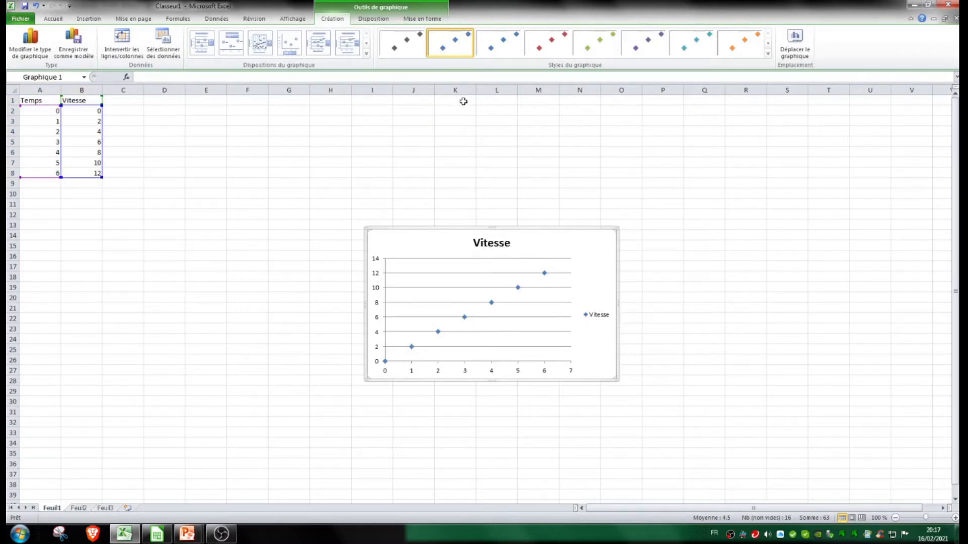
# Place the chart title above the plot and extend it to read "Vitesse en fonction du temps"
pyautogui.click(420, 20)
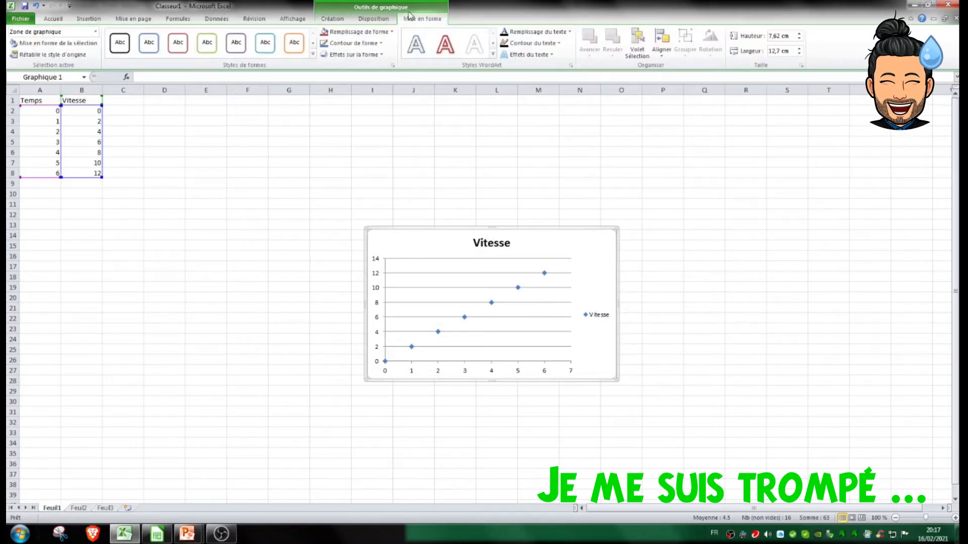
pyautogui.click(379, 23)
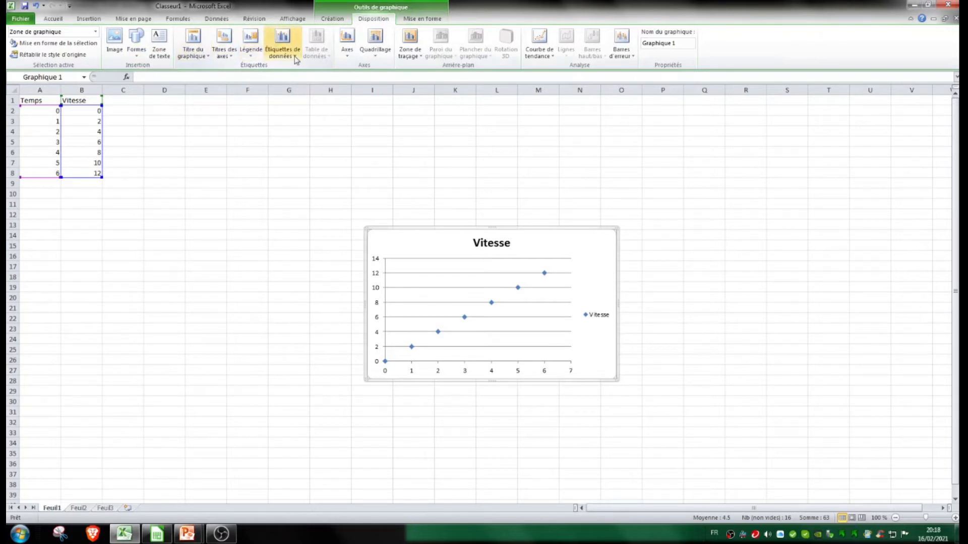
pyautogui.click(197, 59)
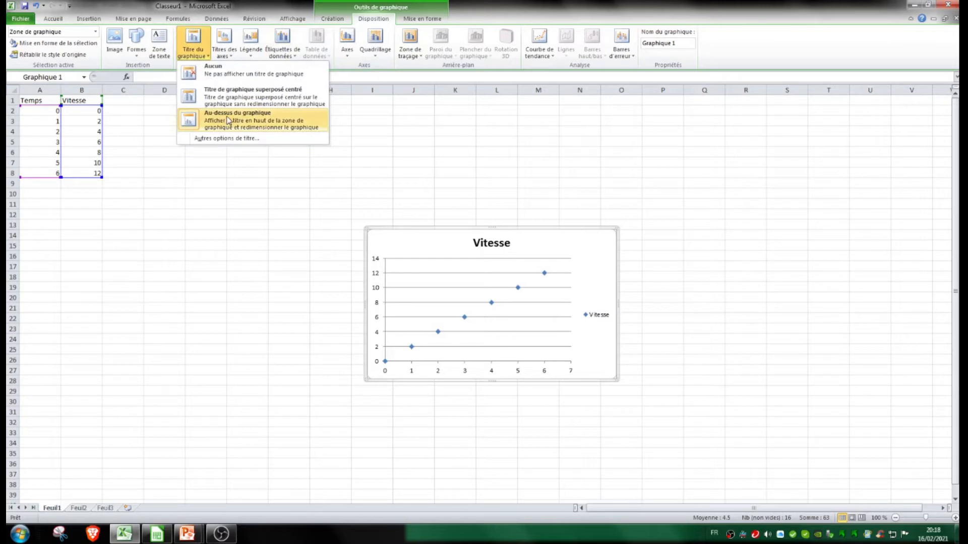
pyautogui.click(228, 116)
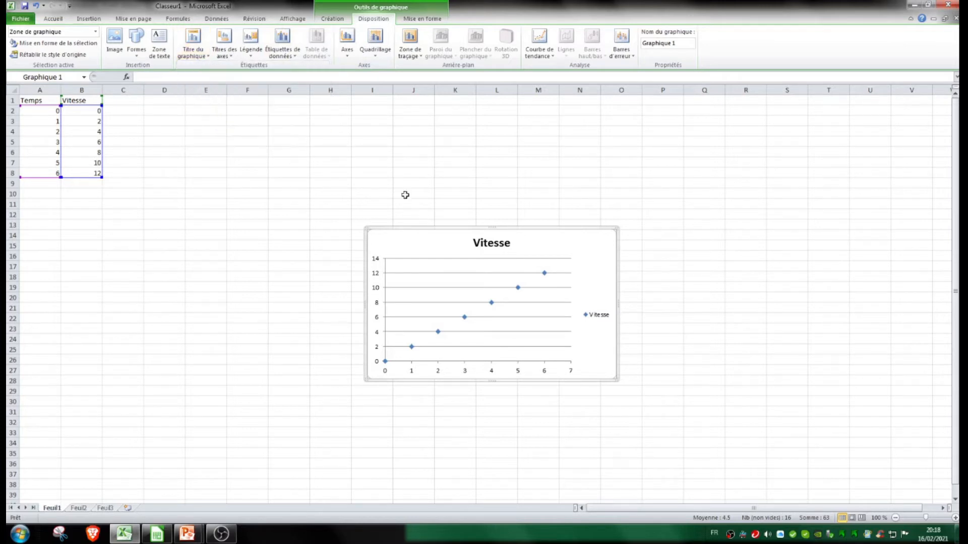
pyautogui.click(491, 242)
pyautogui.doubleClick(491, 242)
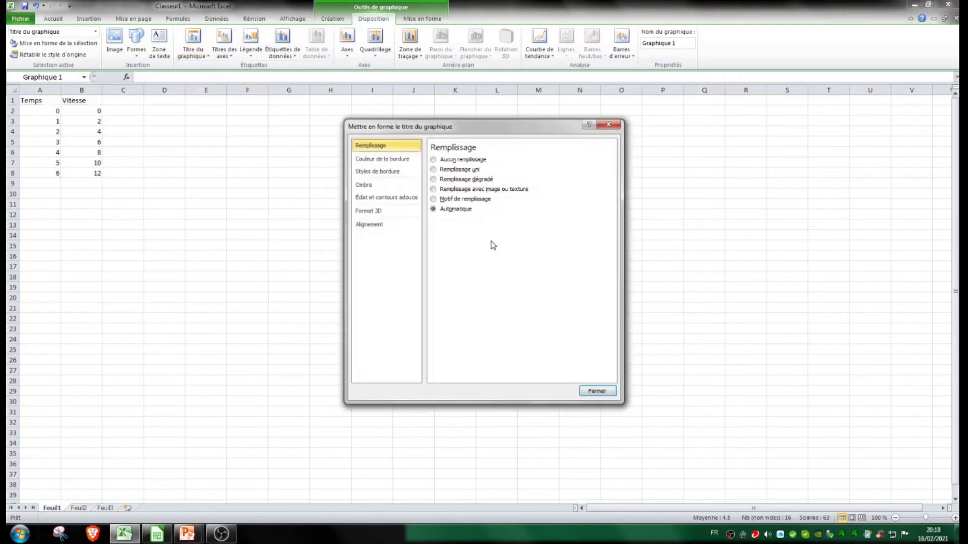
pyautogui.click(598, 391)
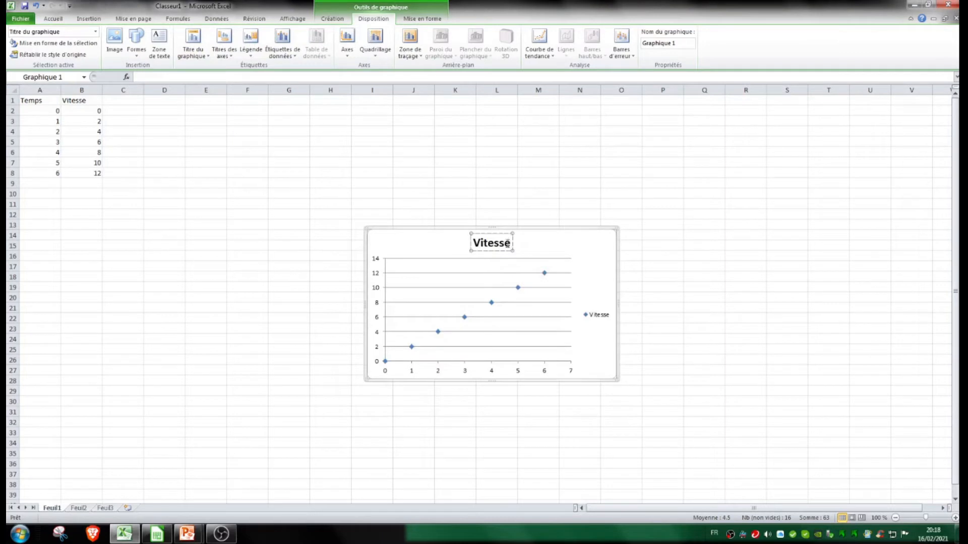
pyautogui.write('en foncti')
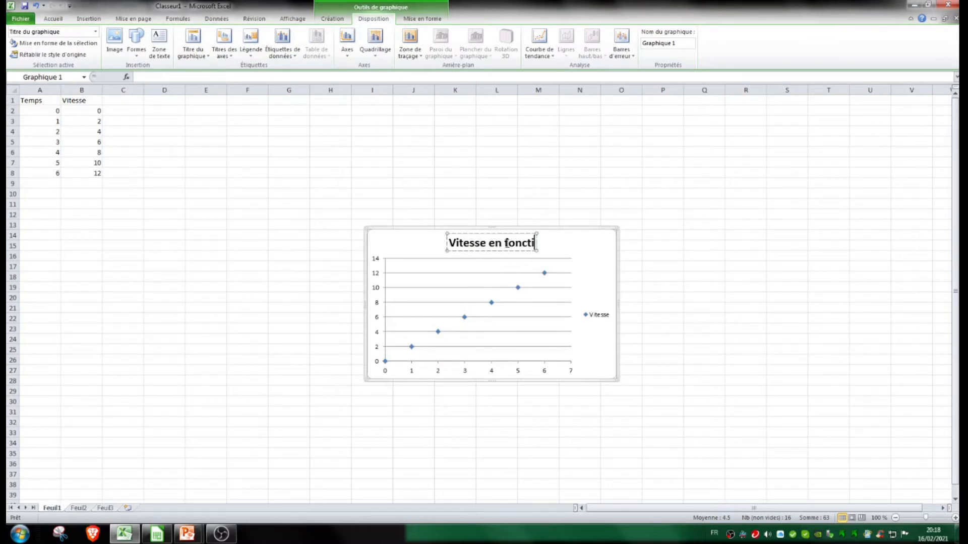
pyautogui.write('on du temps')
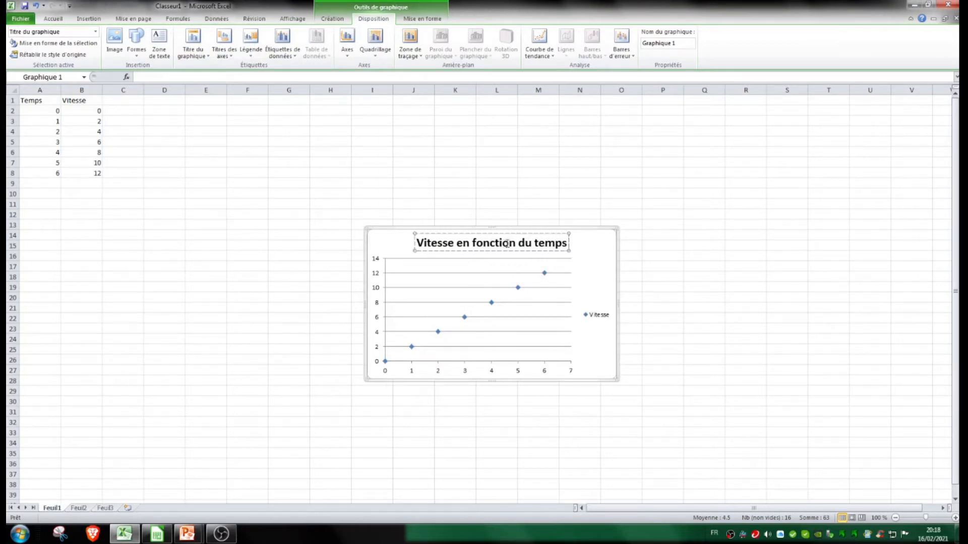
# Add a title below the chart's horizontal axis and set its text to "Temps en heure"
pyautogui.click(229, 56)
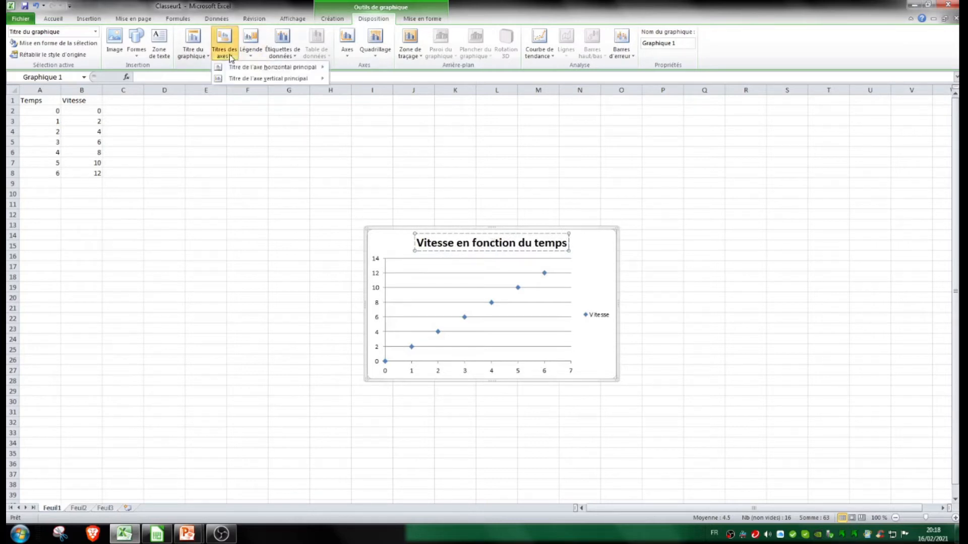
pyautogui.moveTo(254, 71)
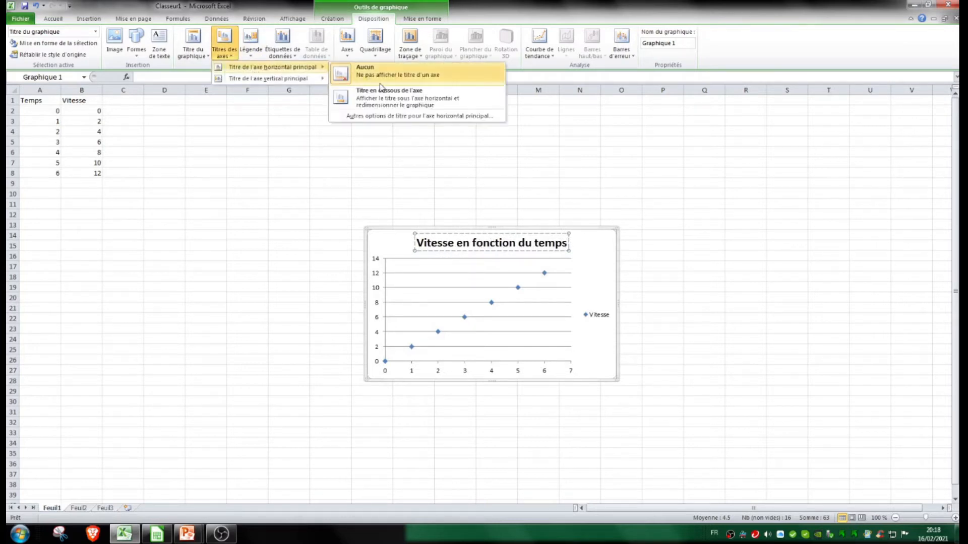
pyautogui.click(447, 103)
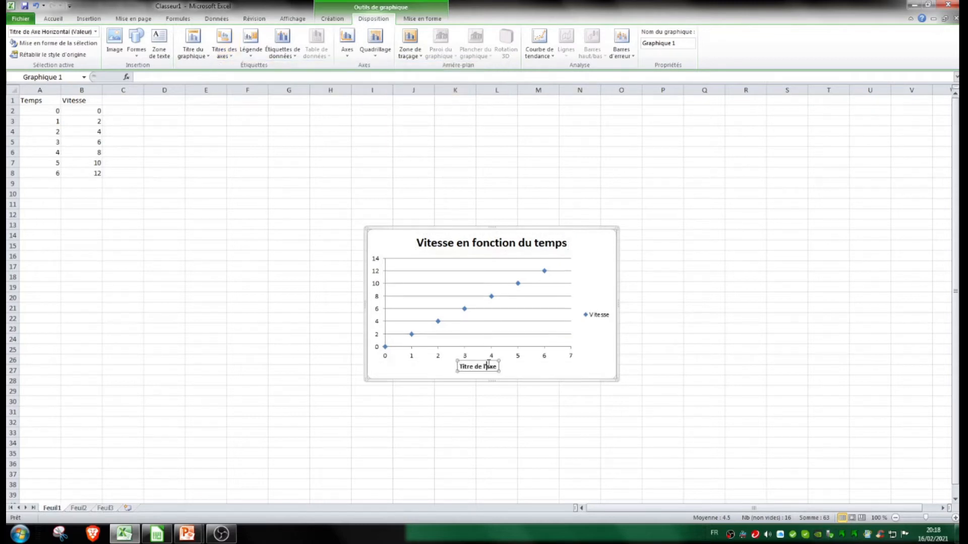
pyautogui.moveTo(494, 366); pyautogui.dragTo(460, 367)
pyautogui.write('Temps en heure')
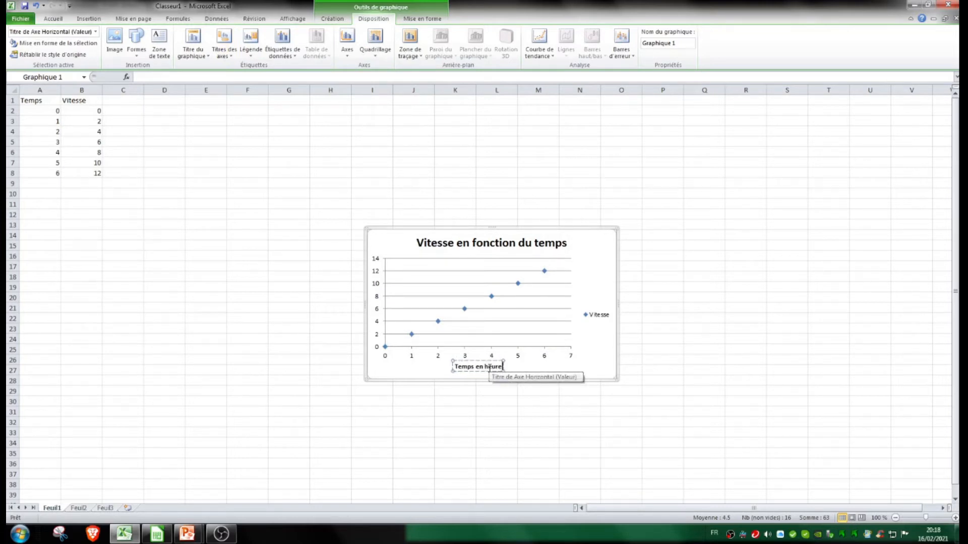
# Add a rotated title to the chart's vertical axis and set its text to "Vitesse exprimée en m/s"
pyautogui.click(234, 54)
pyautogui.moveTo(272, 81)
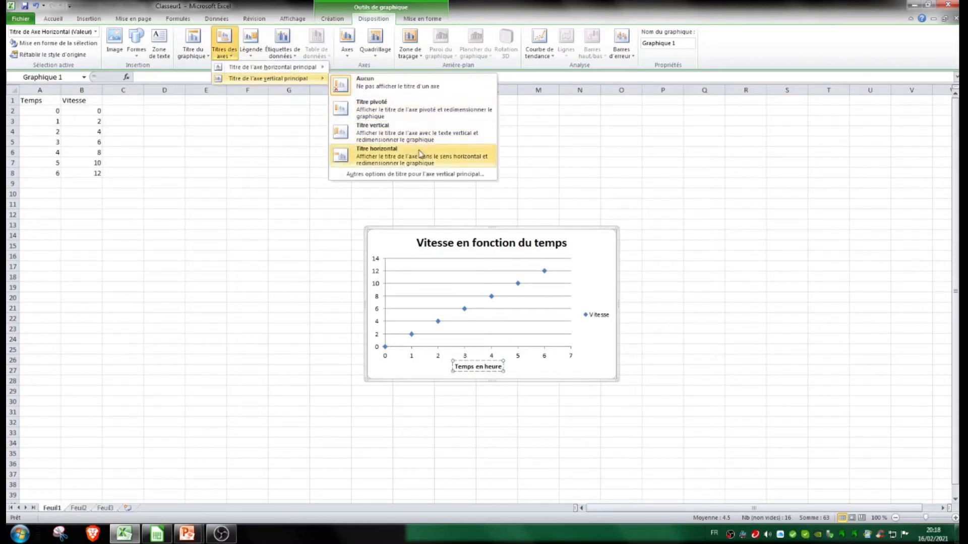
pyautogui.click(400, 112)
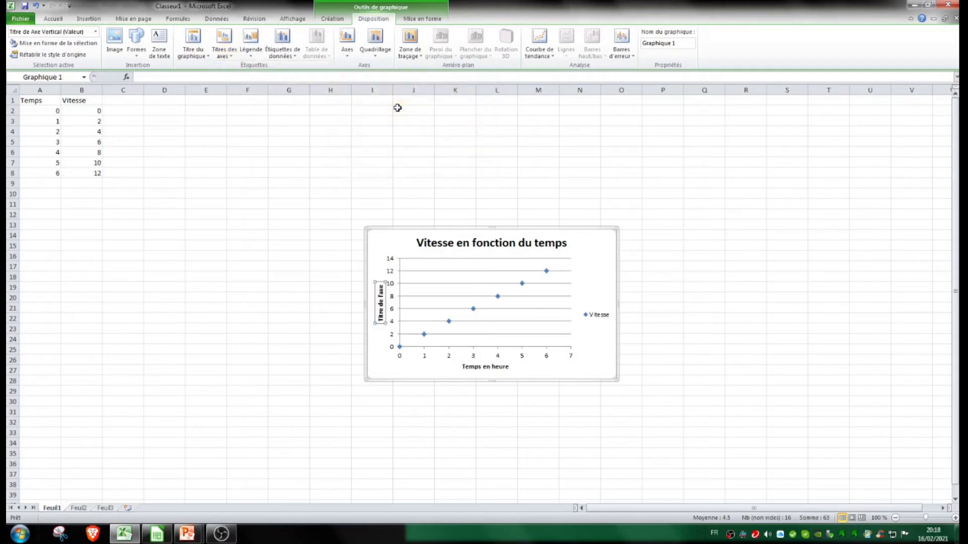
pyautogui.doubleClick(380, 313)
pyautogui.click(381, 319)
pyautogui.moveTo(380, 320); pyautogui.dragTo(381, 283)
pyautogui.write('Vitesse e')
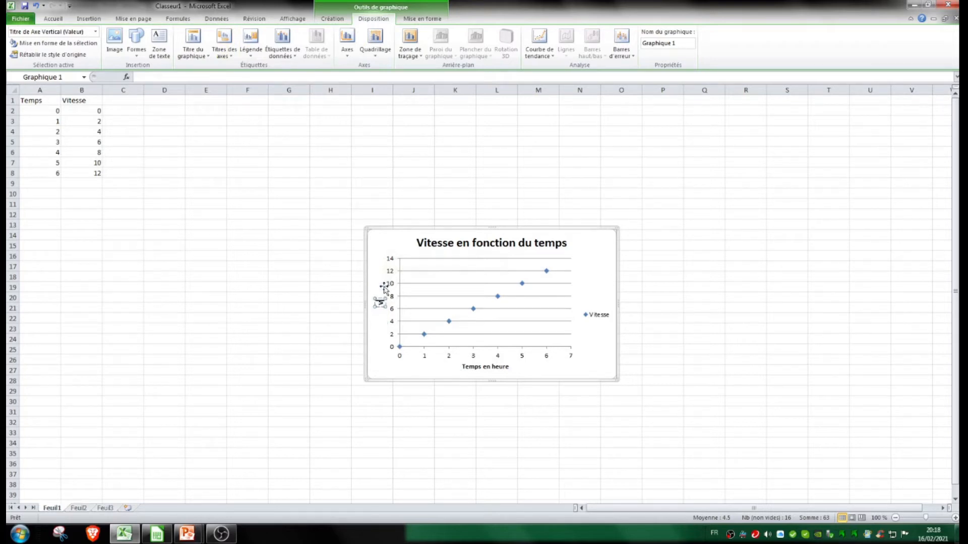
pyautogui.write('xpr')
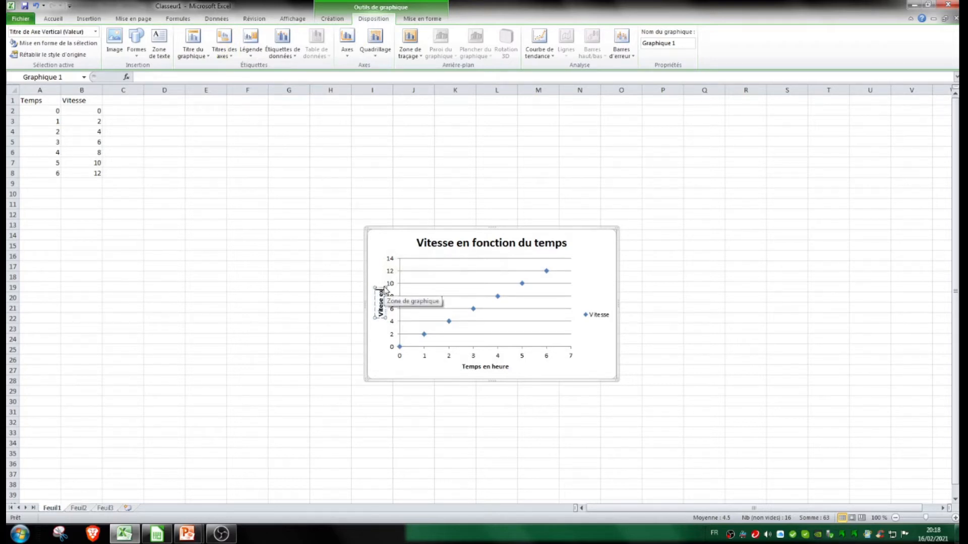
pyautogui.write('imée en m')
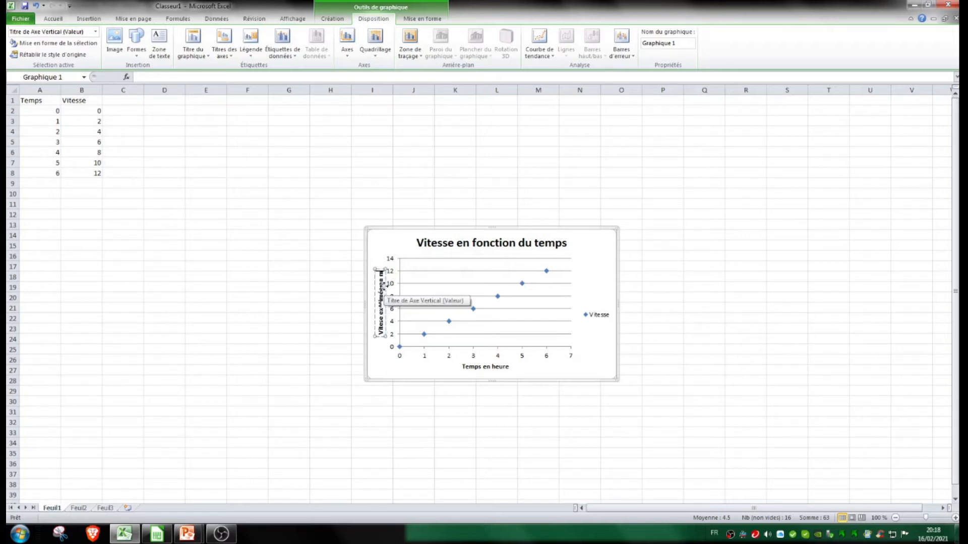
pyautogui.write('/S')
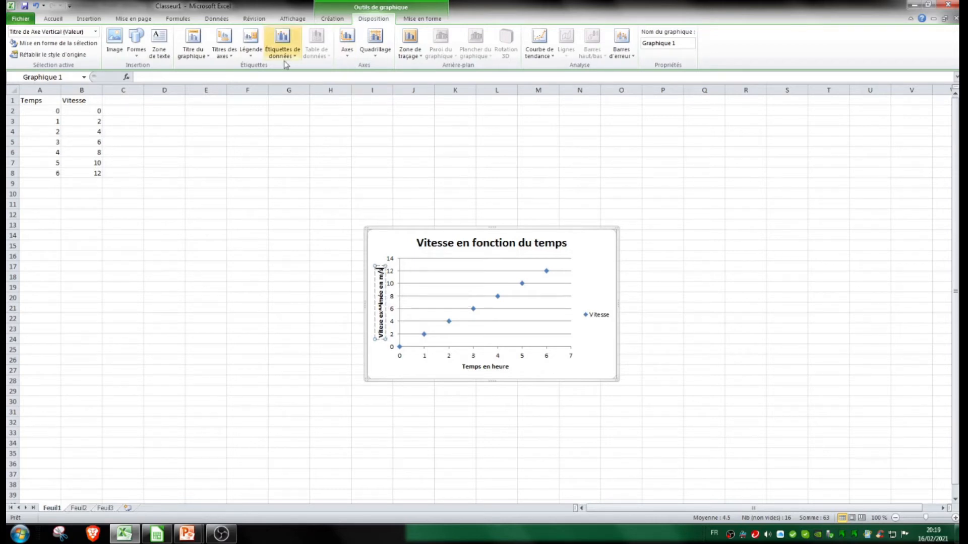
# Change the vertical axis title from rotated to horizontal text
pyautogui.click(221, 54)
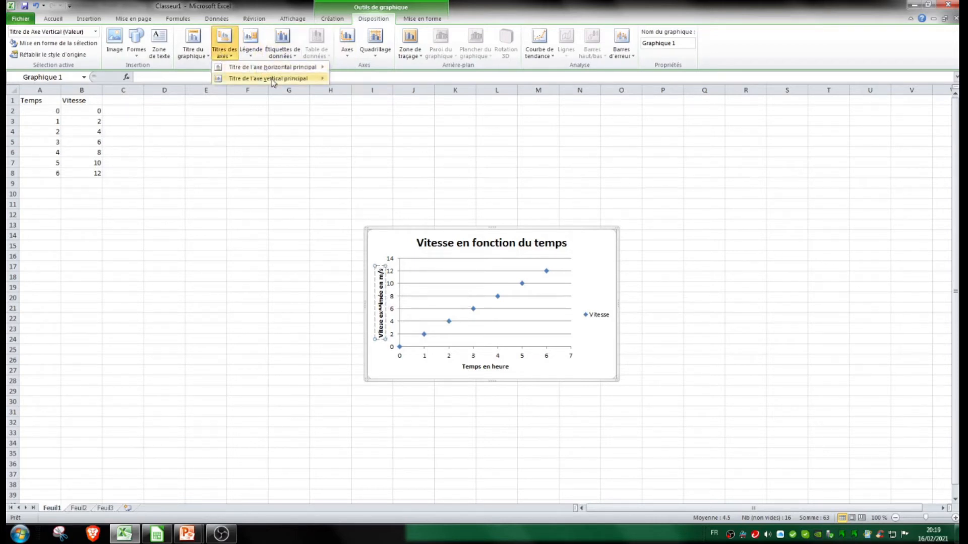
pyautogui.moveTo(273, 79)
pyautogui.click(438, 161)
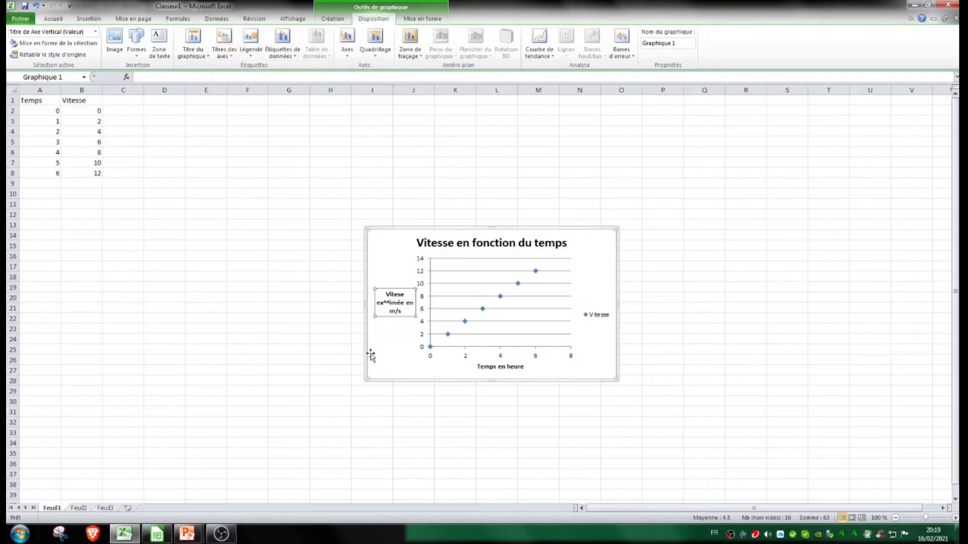
# Remove the stray "^^" from the vertical axis title and edit it to read "Vitese expimée en m/s"
pyautogui.click(390, 302)
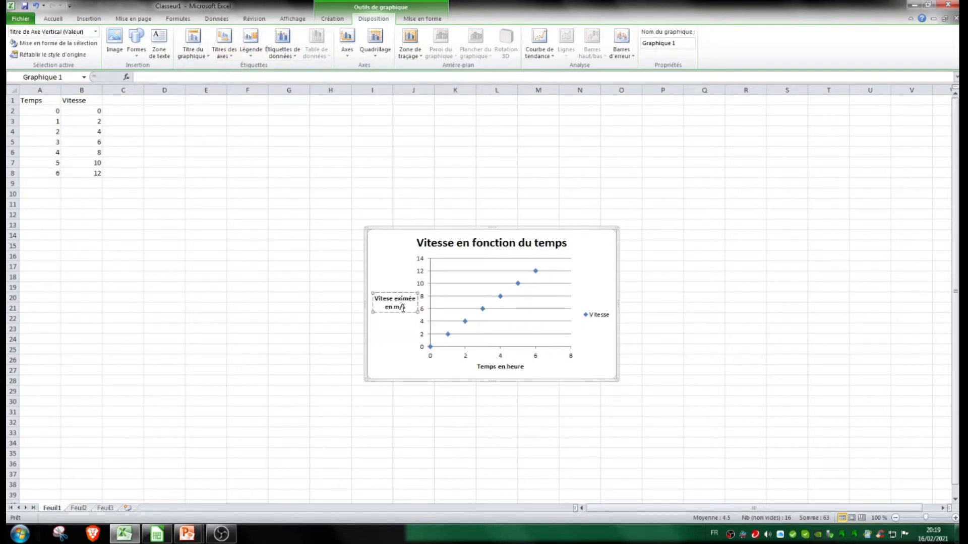
pyautogui.write('pr')
pyautogui.click(395, 302)
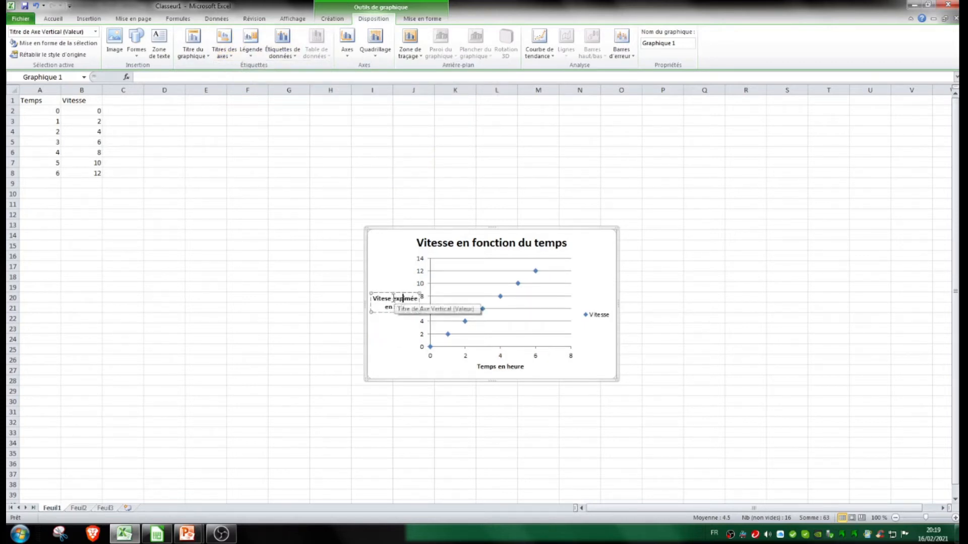
pyautogui.press('Return')
pyautogui.click(698, 349)
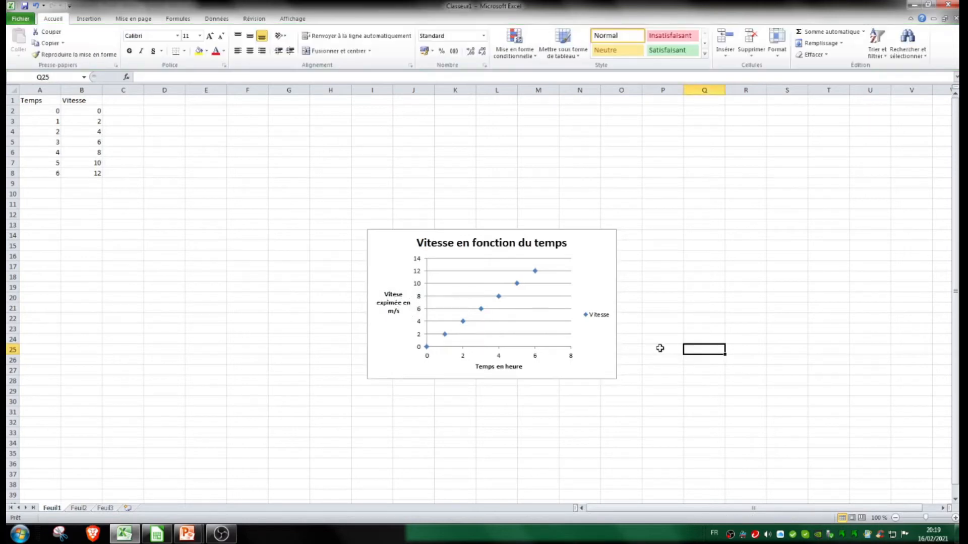
# Move the chart beside the data table and enlarge it to span about D2 to P31
pyautogui.moveTo(592, 259); pyautogui.dragTo(402, 132)
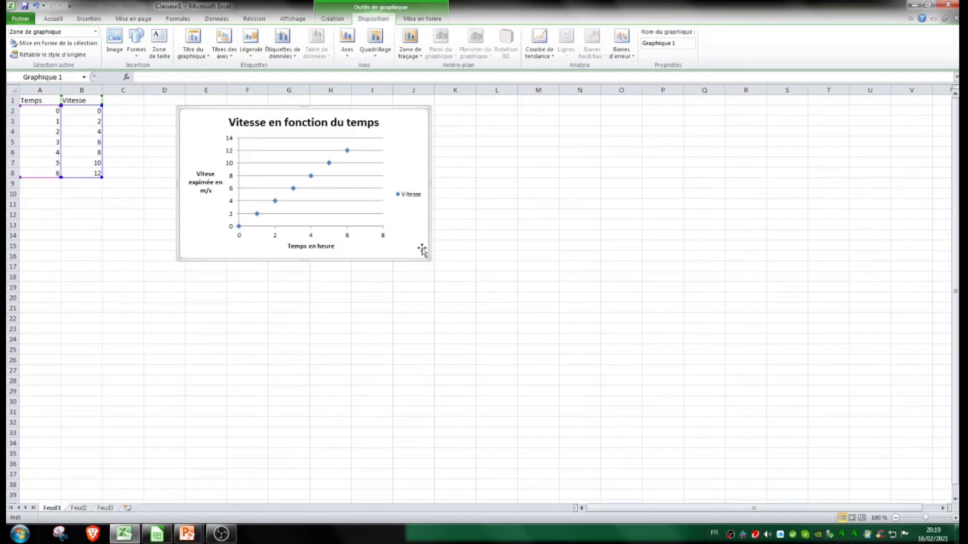
pyautogui.moveTo(428, 259); pyautogui.dragTo(678, 419)
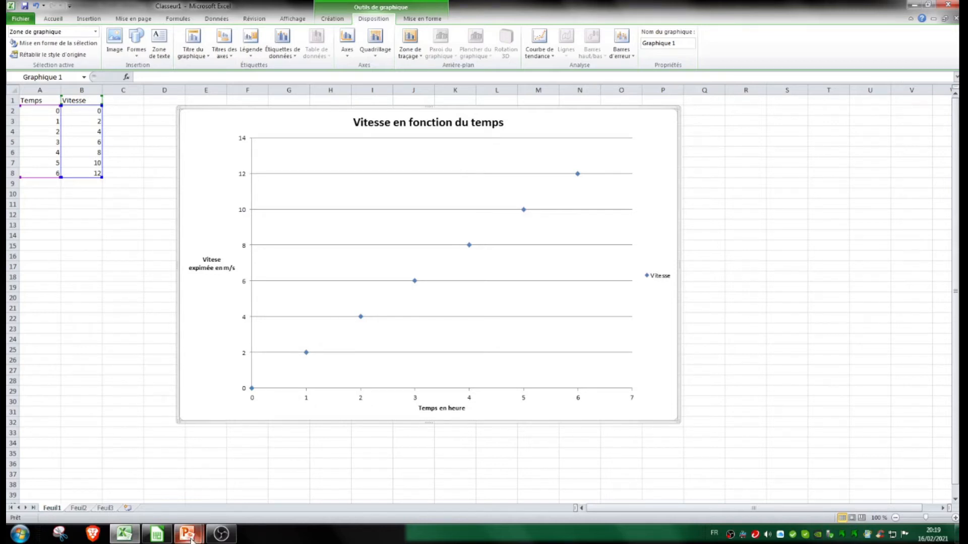
# Switch to the blank LibreOffice Calc spreadsheet and enter the headers Temps in A1 and Vitesse in B1
pyautogui.click(222, 536)
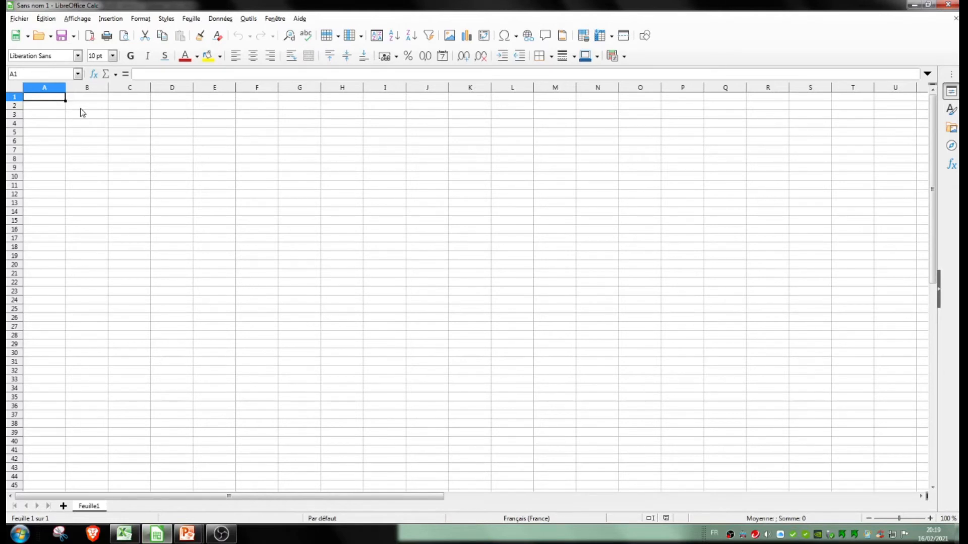
pyautogui.write('Tem')
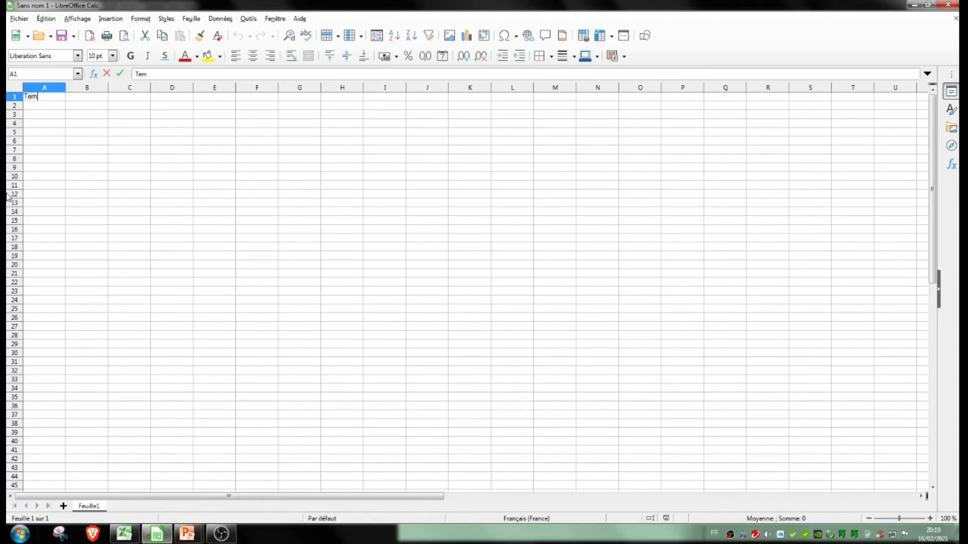
pyautogui.write('ps')
pyautogui.click(87, 98)
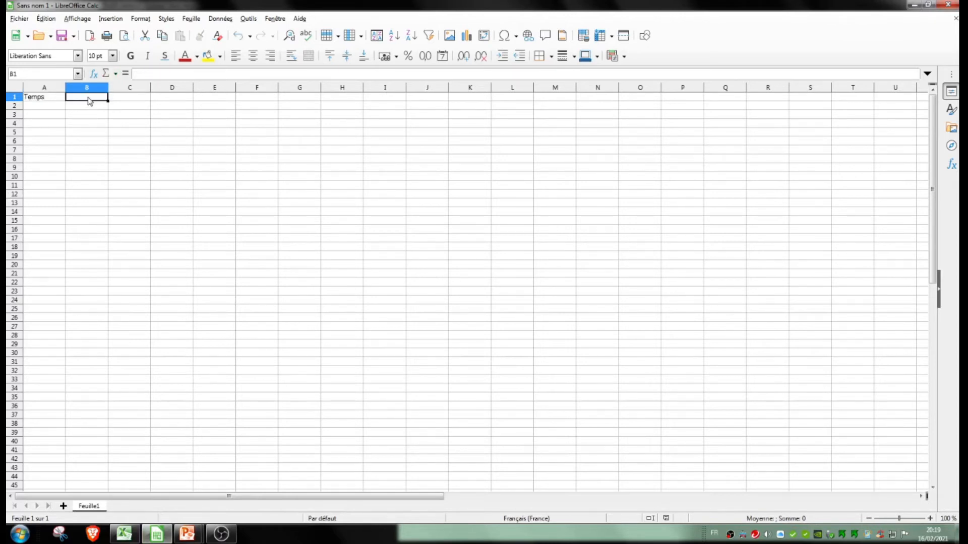
pyautogui.doubleClick(89, 96)
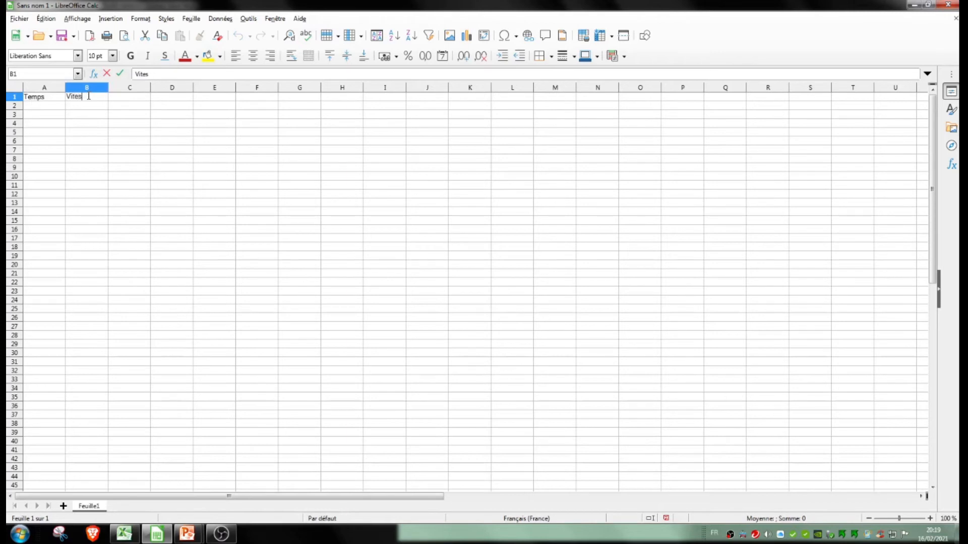
# Enter 0 in both A2 and B2 as the first time and speed values
pyautogui.click(46, 105)
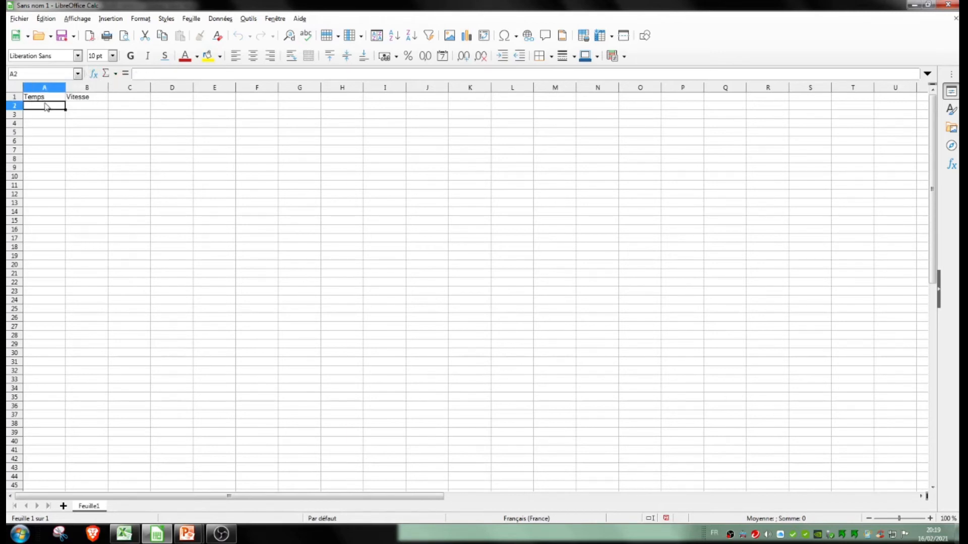
pyautogui.write('0')
pyautogui.click(89, 107)
pyautogui.write('0')
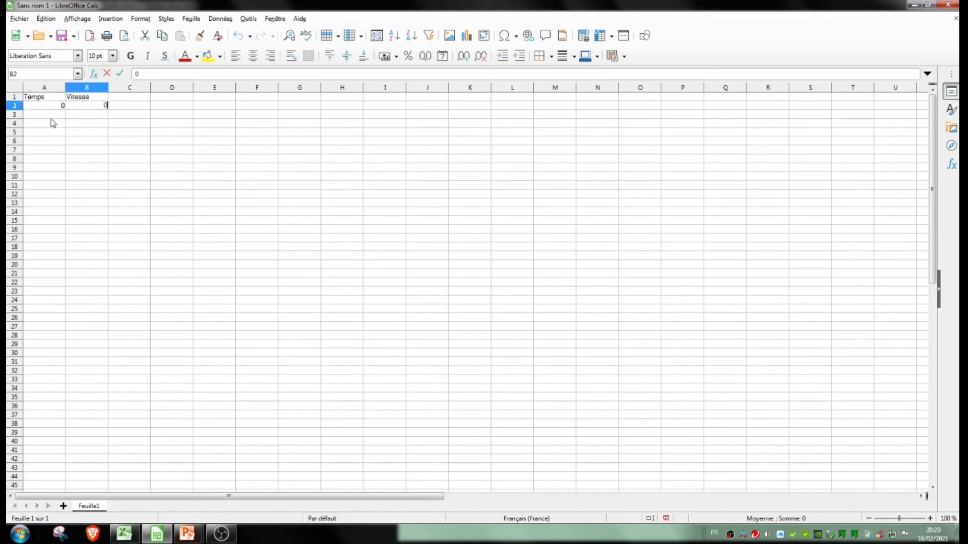
# Fill the Temps column with the values 1, 2, 3, 4, 5 and 6 in A3:A8
pyautogui.click(53, 115)
pyautogui.write('1')
pyautogui.click(58, 123)
pyautogui.write('2')
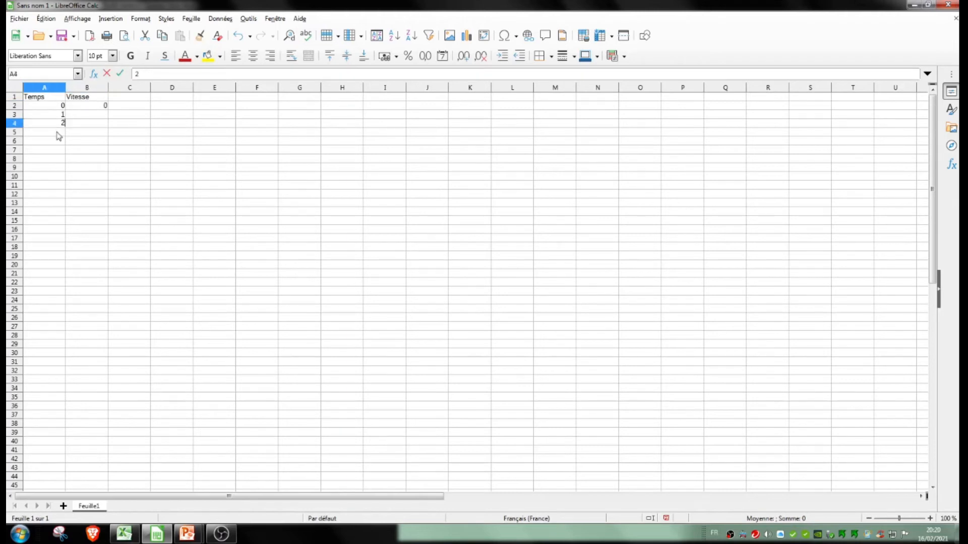
pyautogui.click(58, 133)
pyautogui.write('3')
pyautogui.click(60, 141)
pyautogui.write('4')
pyautogui.click(60, 150)
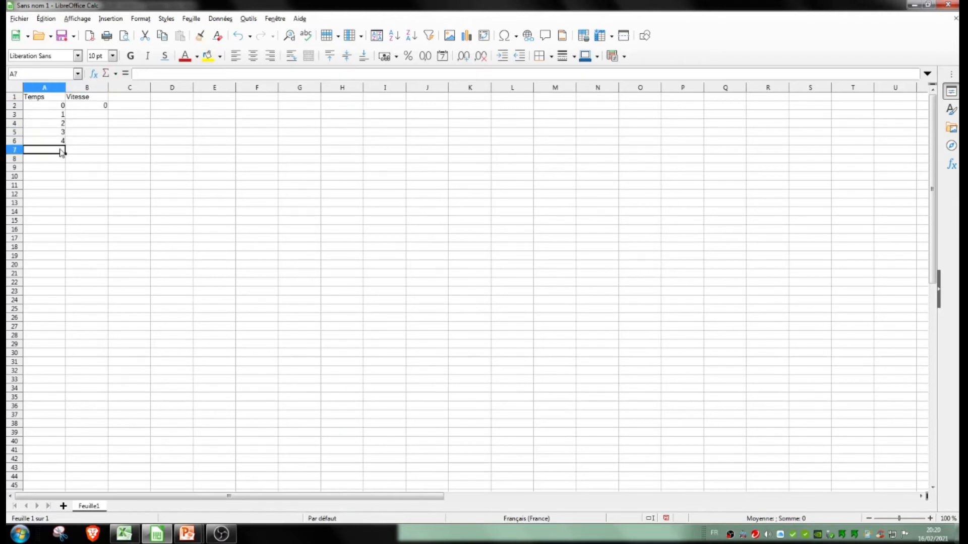
pyautogui.write('5')
pyautogui.click(59, 161)
pyautogui.write('6')
# Fill the Vitesse column with the values 2, 4, 6, 8, 10 and 12 in B3:B8
pyautogui.click(97, 115)
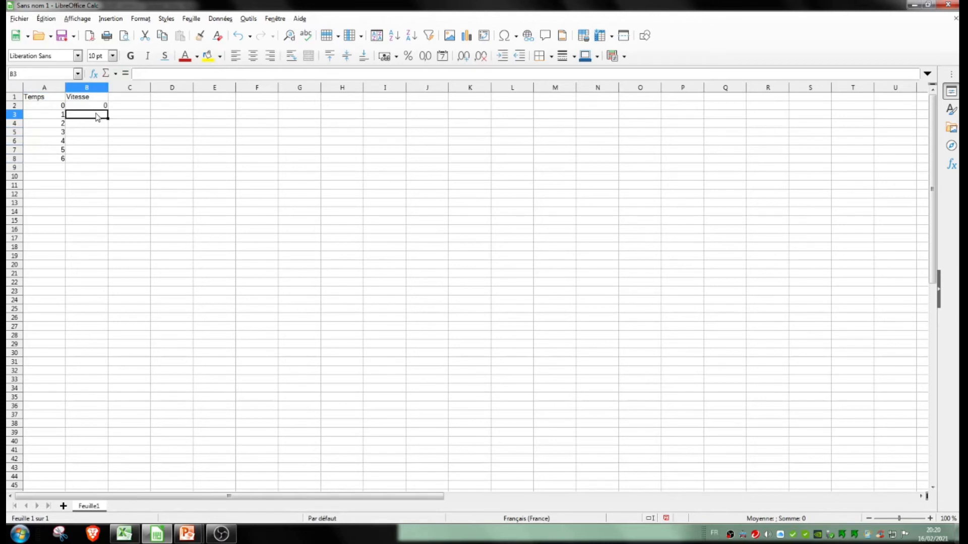
pyautogui.write('2')
pyautogui.click(95, 125)
pyautogui.write('4')
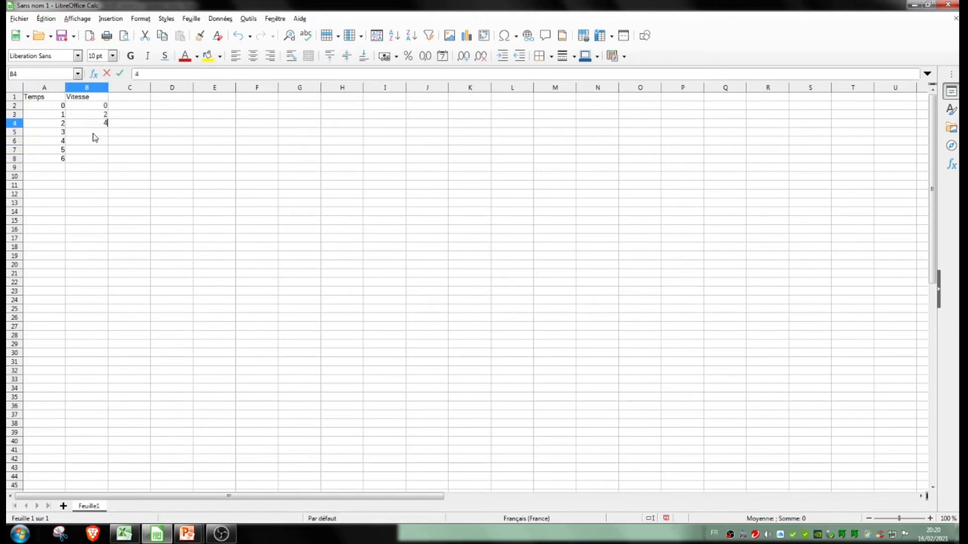
pyautogui.click(93, 133)
pyautogui.write('6')
pyautogui.click(102, 143)
pyautogui.write('8')
pyautogui.click(103, 151)
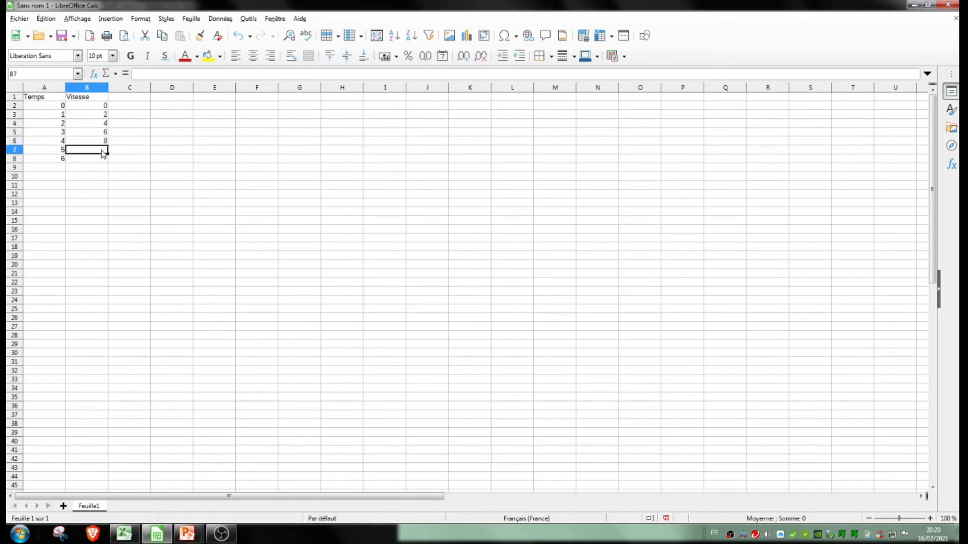
pyautogui.write('10')
pyautogui.click(103, 159)
pyautogui.write('12')
pyautogui.click(104, 168)
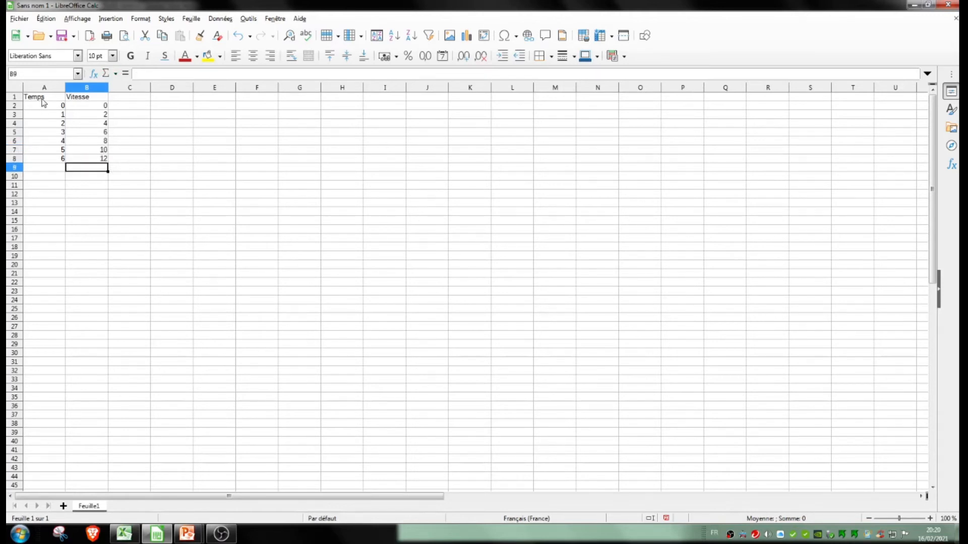
# Start a chart from the data in A1:B8 and set its type to XY (dispersion) with points only
pyautogui.moveTo(42, 100); pyautogui.dragTo(95, 160)
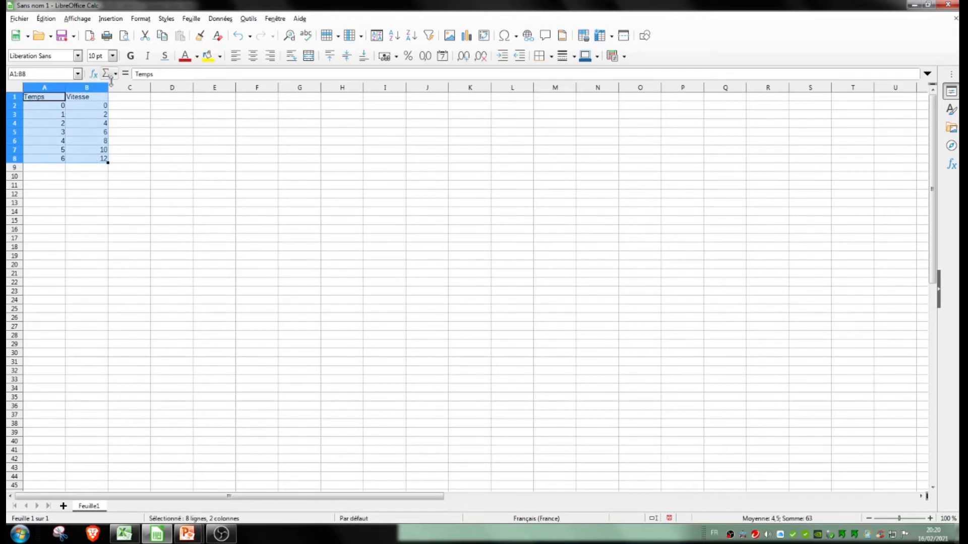
pyautogui.click(110, 19)
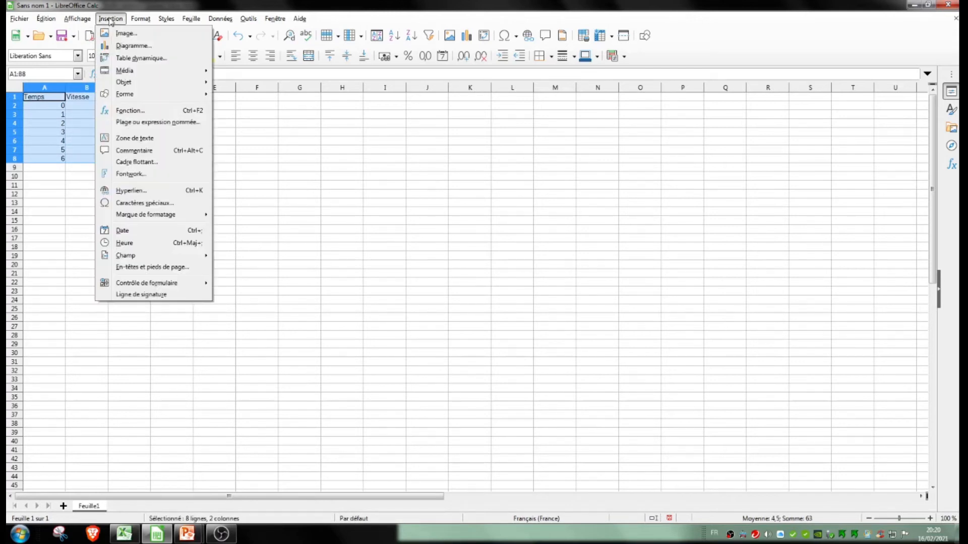
pyautogui.click(136, 46)
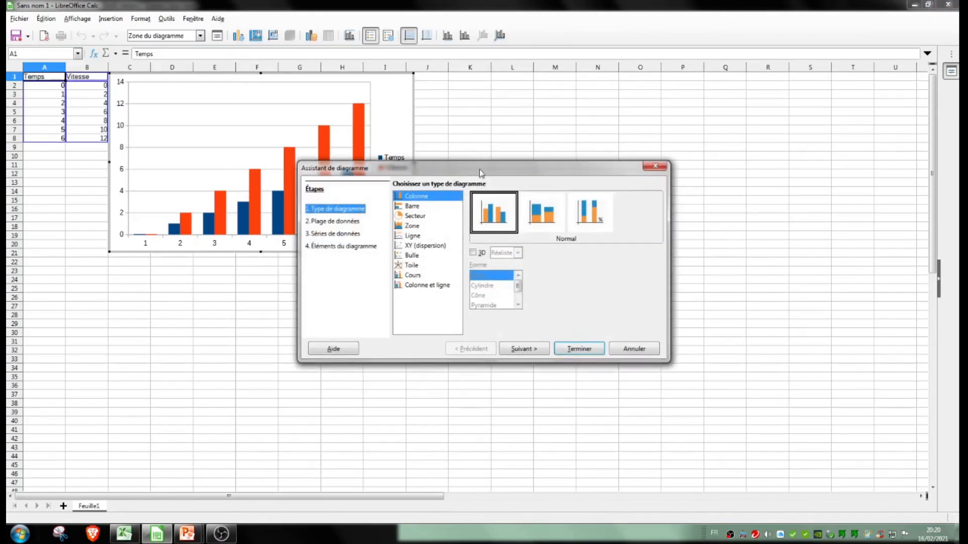
pyautogui.moveTo(479, 169); pyautogui.dragTo(629, 132)
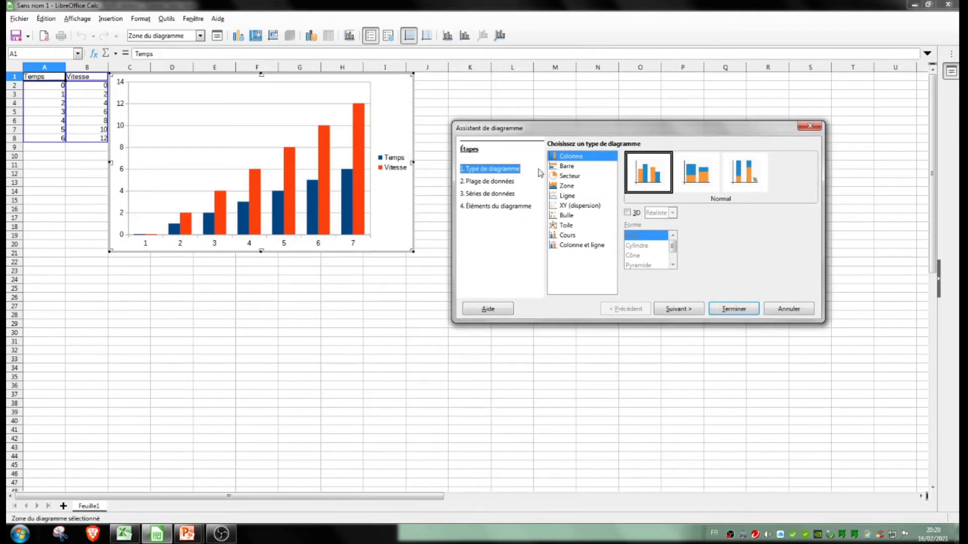
pyautogui.click(564, 207)
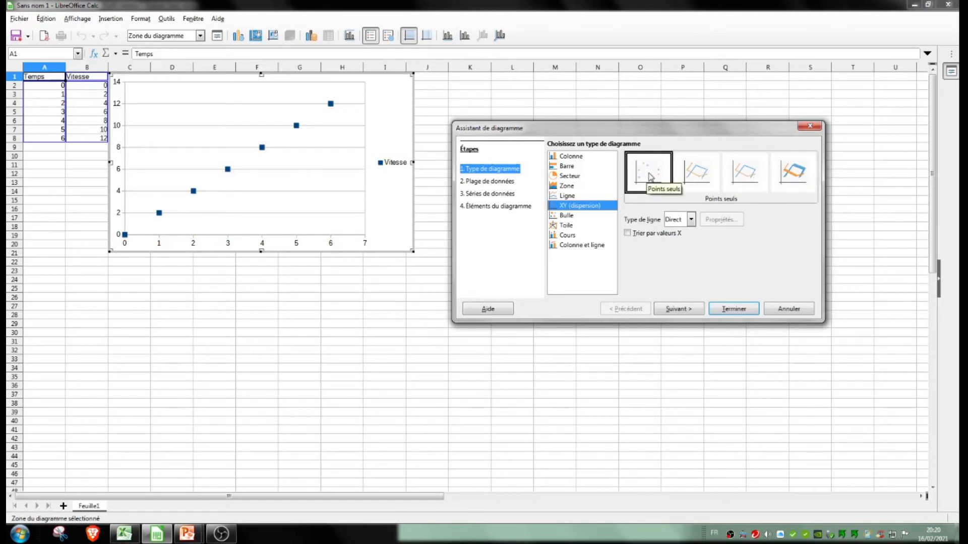
# Keep the data range and series, and set the titles "Vitesse en fonction du temps", X axis "Temps en heure" and Y axis "Vitesse exprimée en m/s"
pyautogui.click(681, 313)
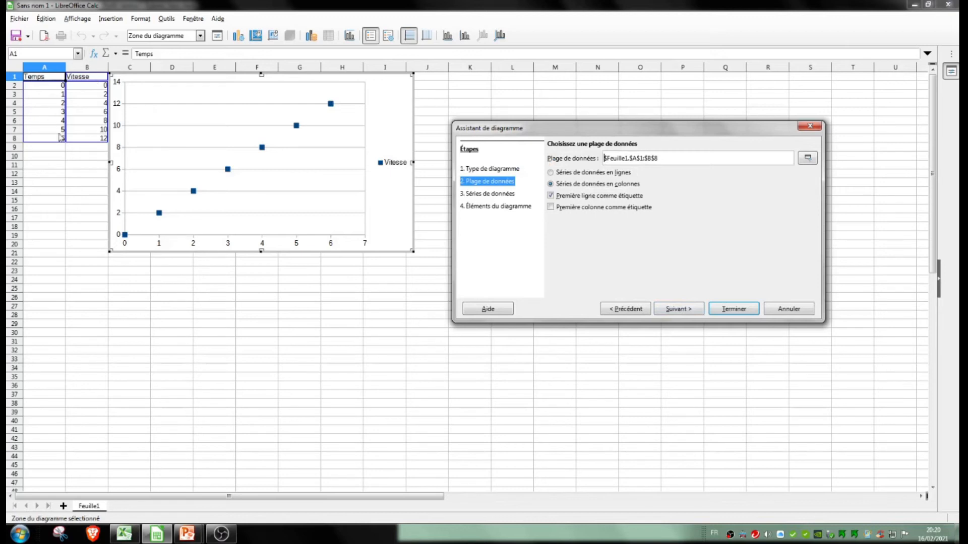
pyautogui.click(679, 308)
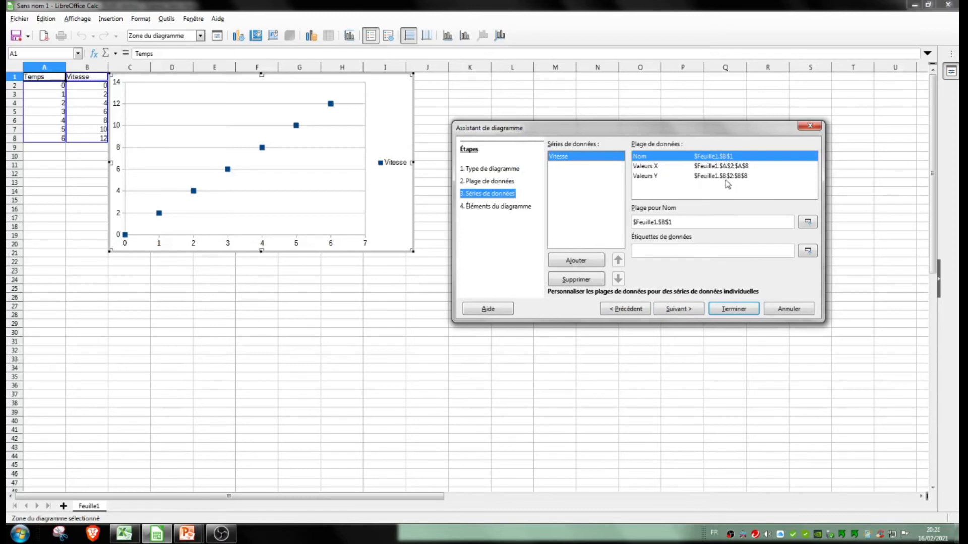
pyautogui.click(685, 315)
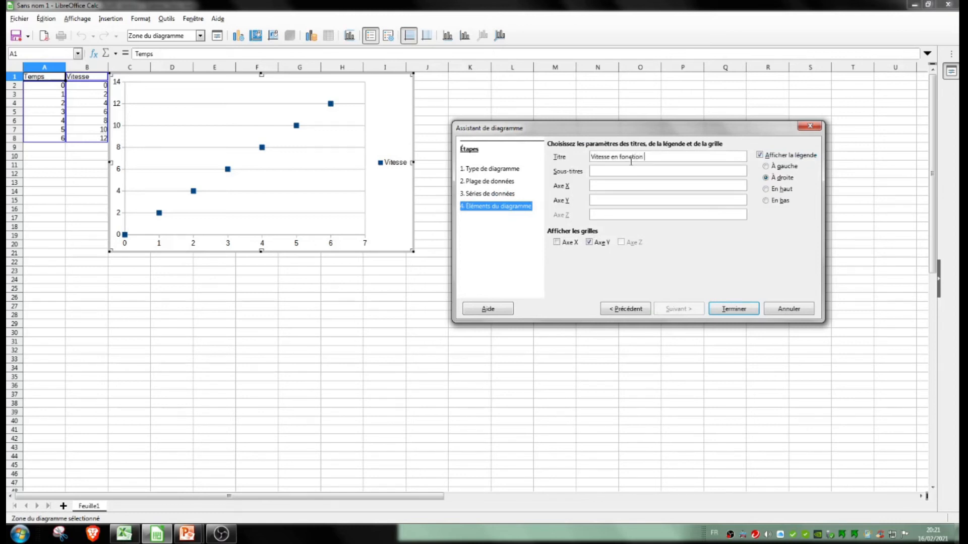
pyautogui.click(656, 183)
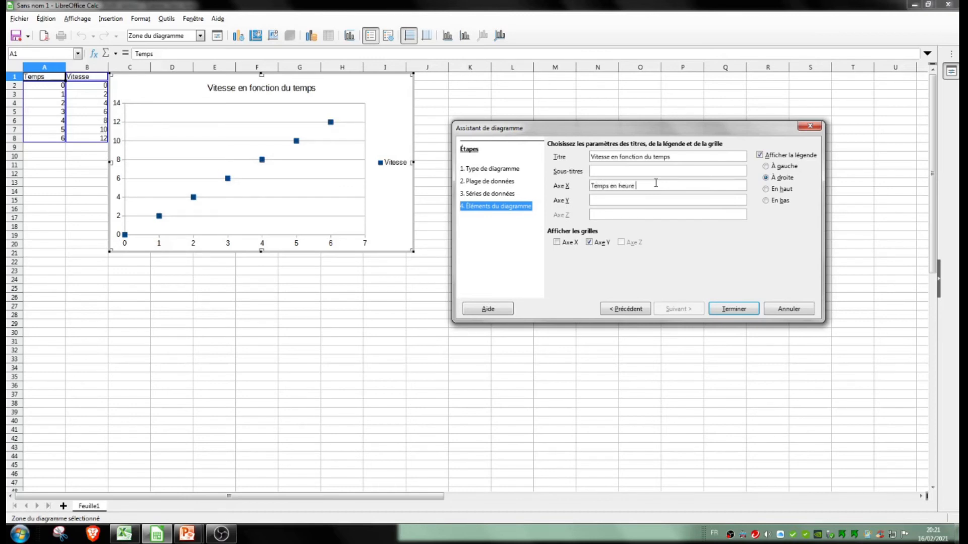
pyautogui.click(624, 198)
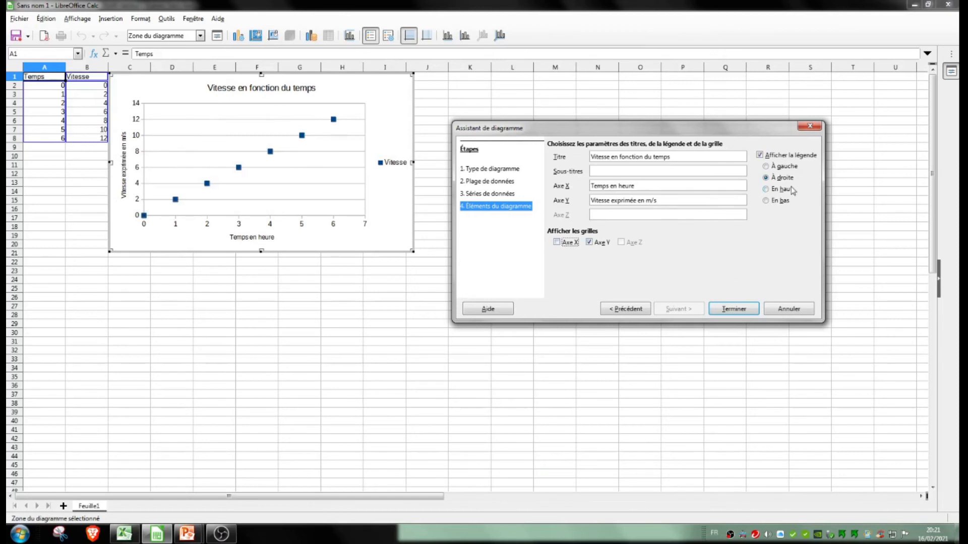
# Finish the chart wizard, then reposition and enlarge the chart to span about G13 to S47
pyautogui.click(735, 310)
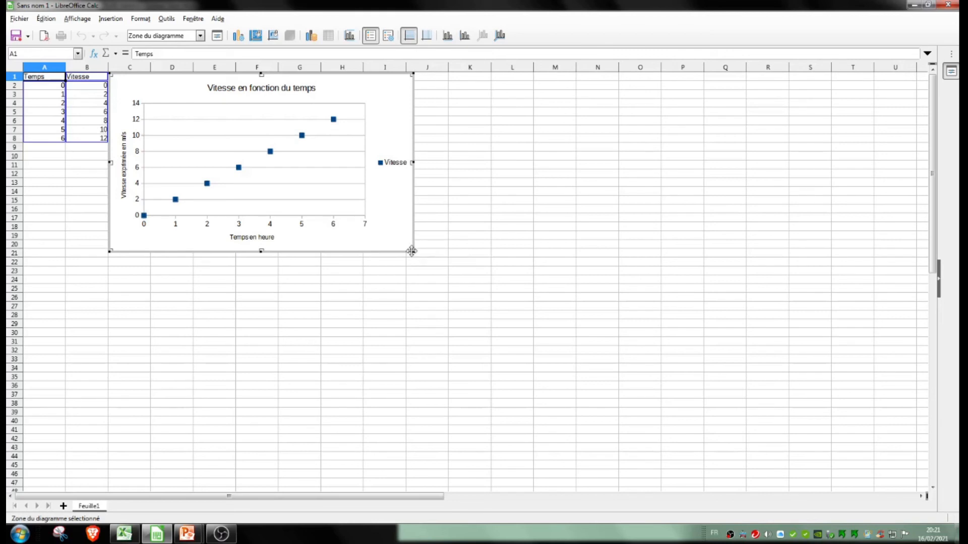
pyautogui.moveTo(409, 250); pyautogui.dragTo(809, 484)
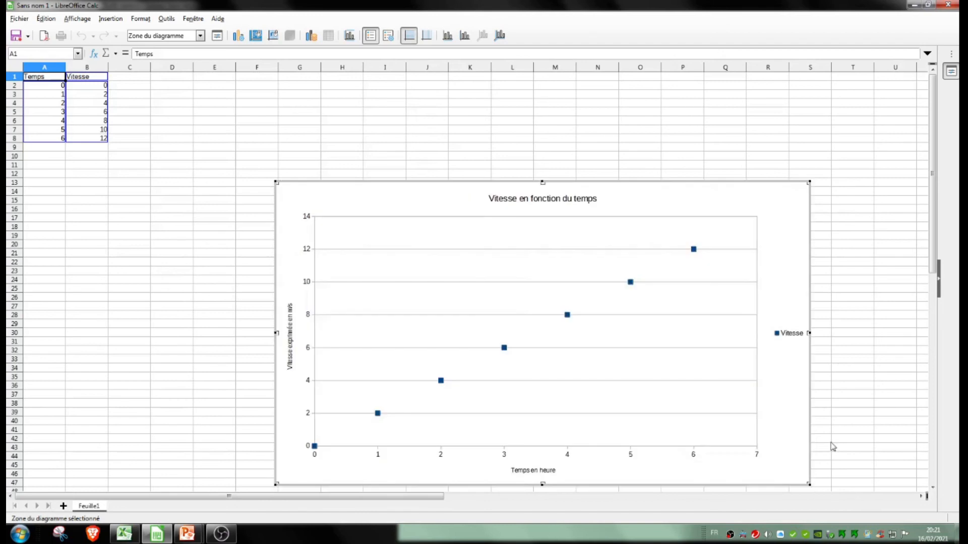